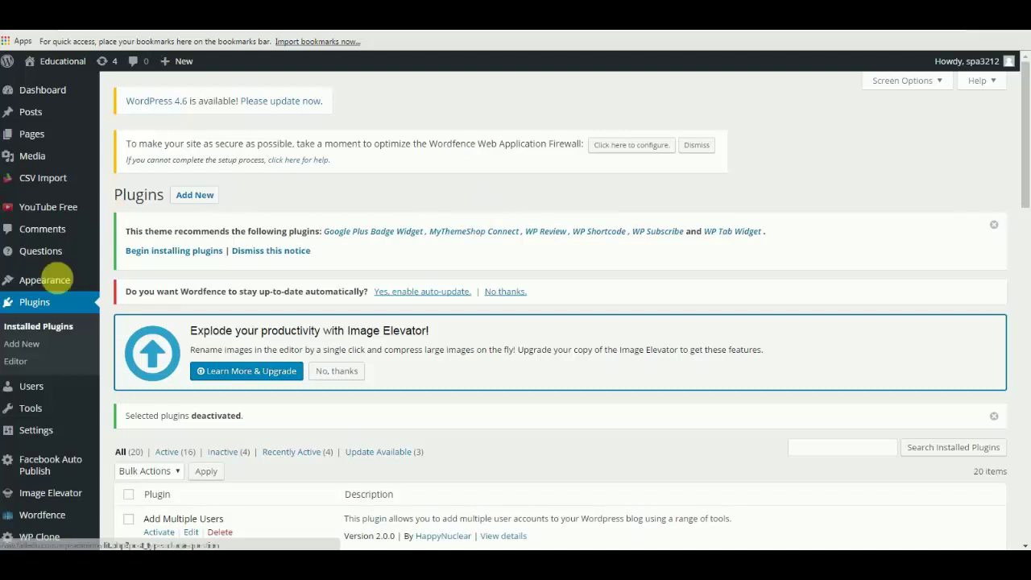
Search the plugin directory for 'Display Posts Grid, List Without'
left_click(32, 345)
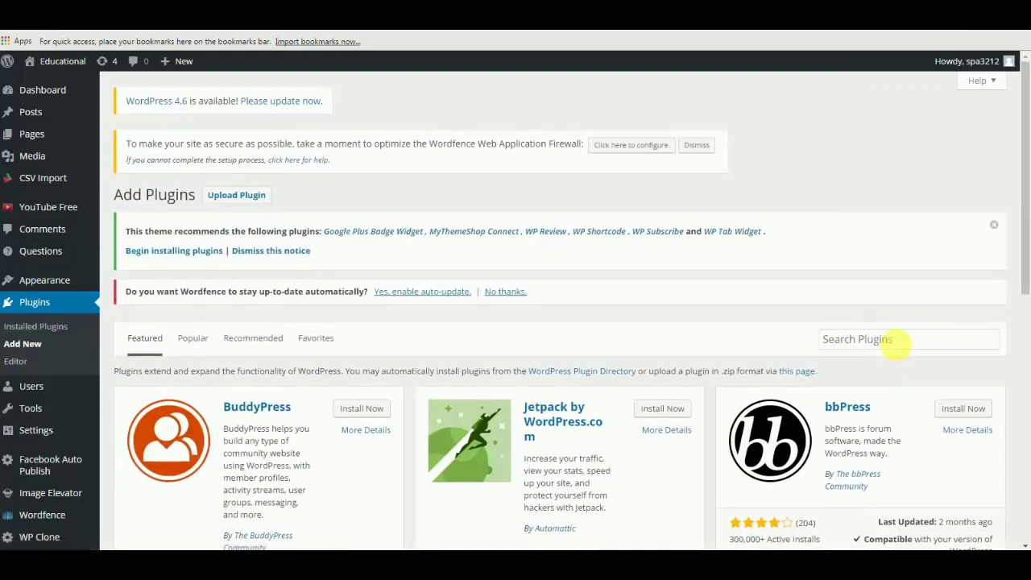
left_click(896, 344)
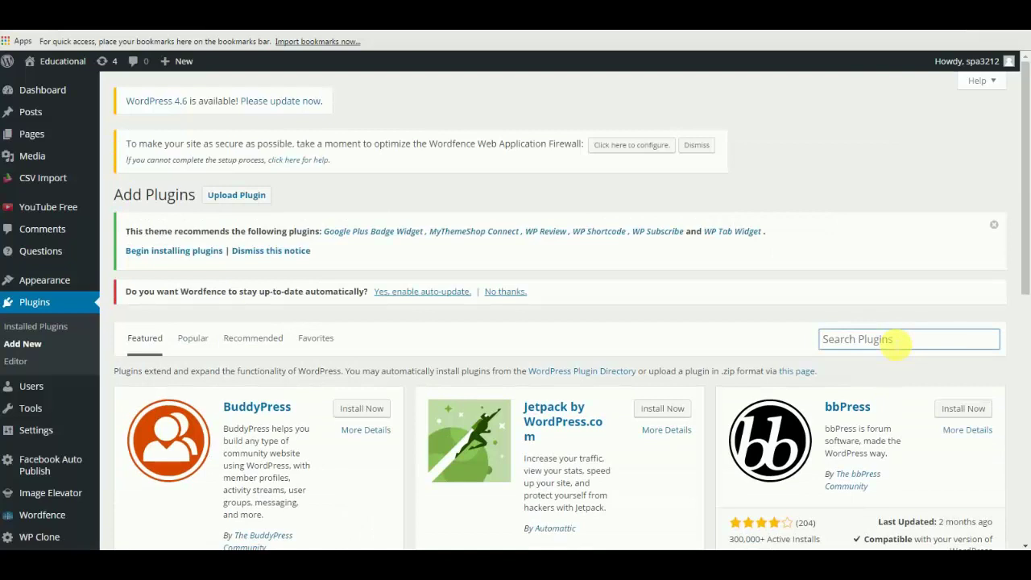
type("di")
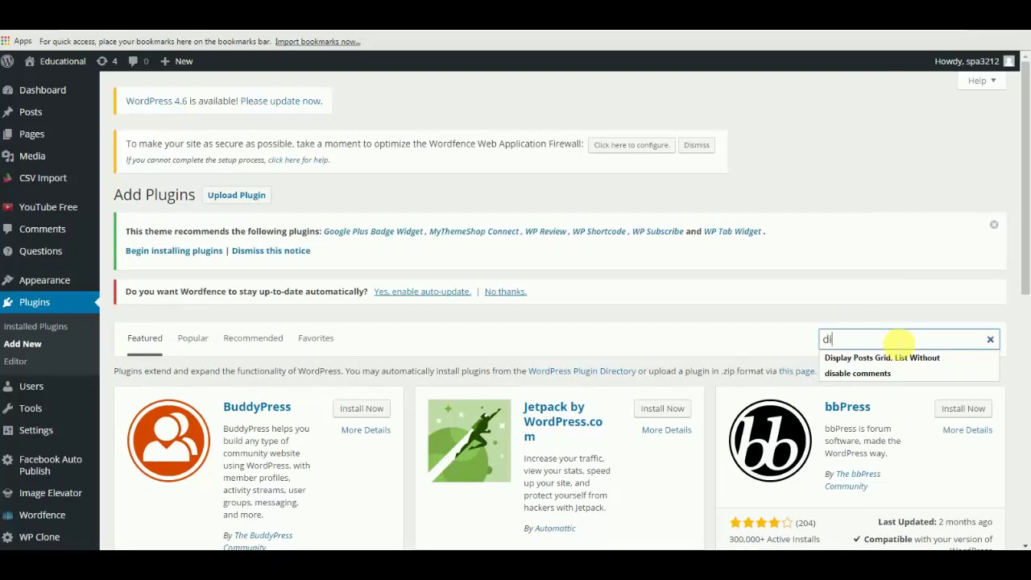
left_click(908, 357)
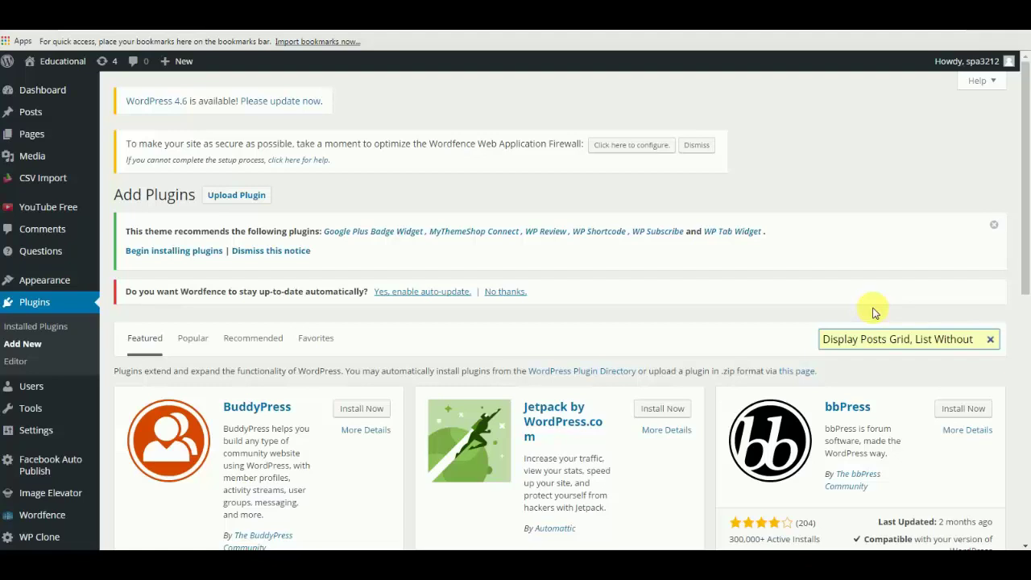
key("Return")
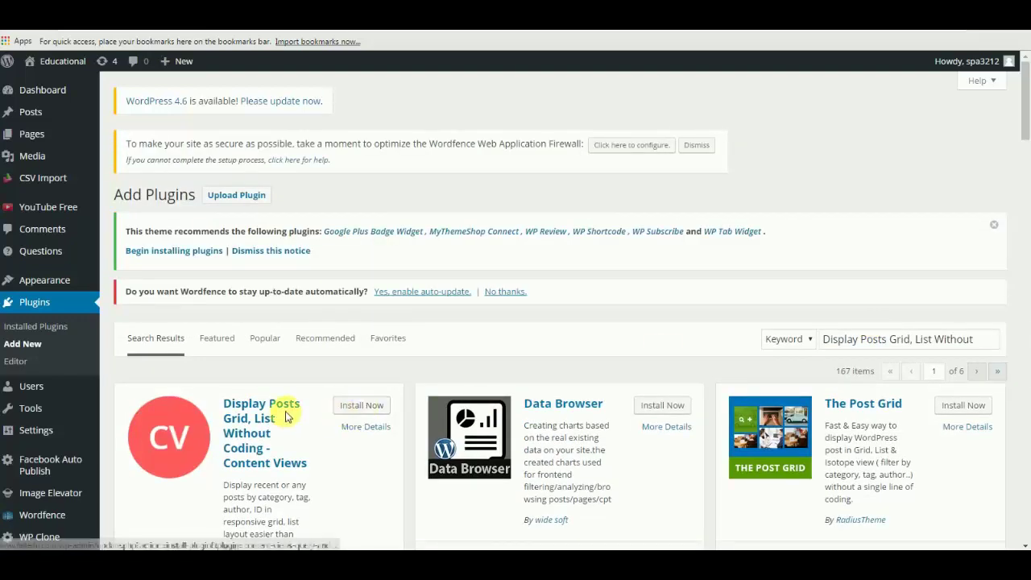
Scroll the results down to Content Views and highlight its rating count
scroll(266, 398, "down", 1)
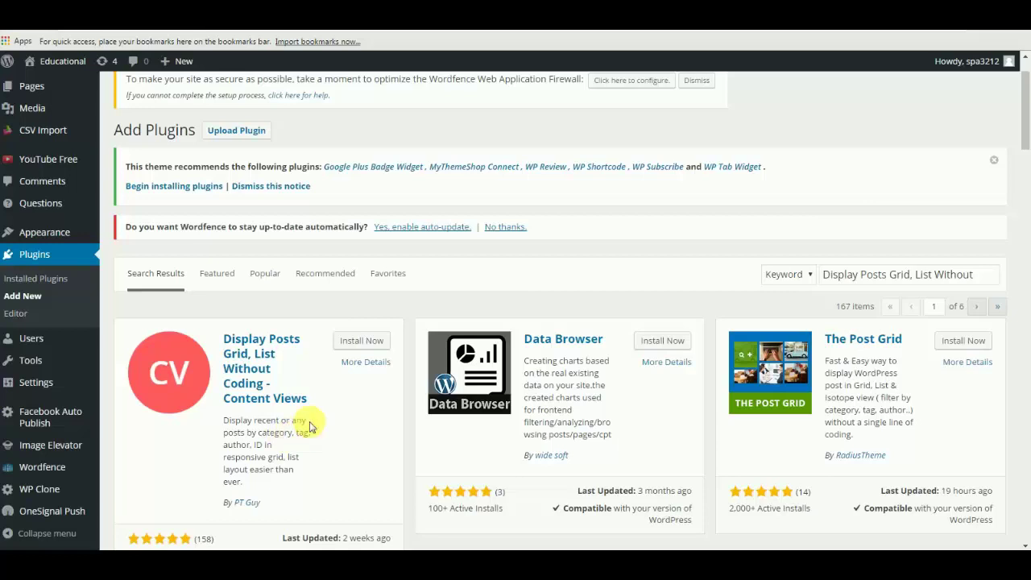
scroll(312, 427, "down", 1)
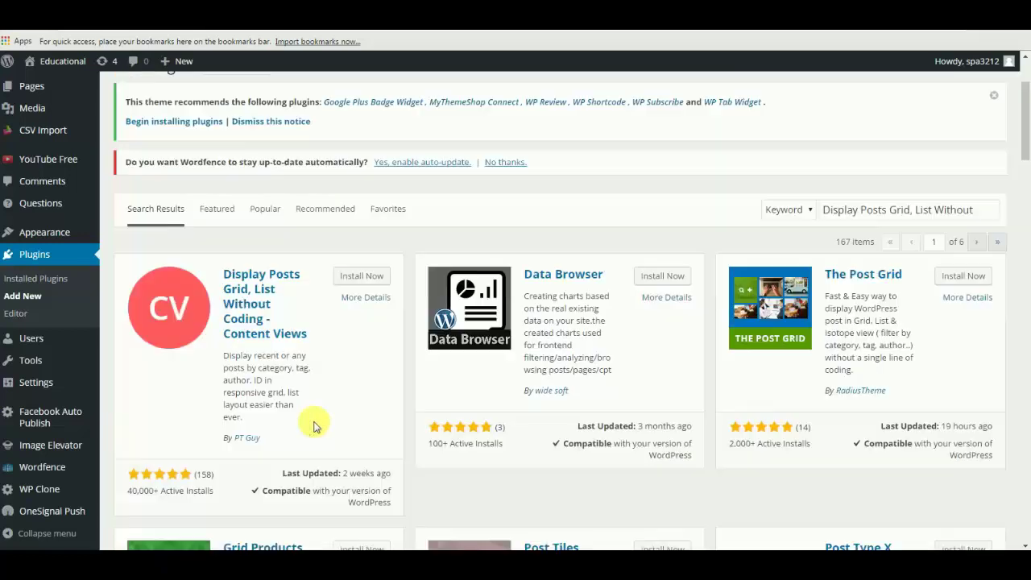
left_click_drag(235, 485, 196, 477)
left_click(214, 476)
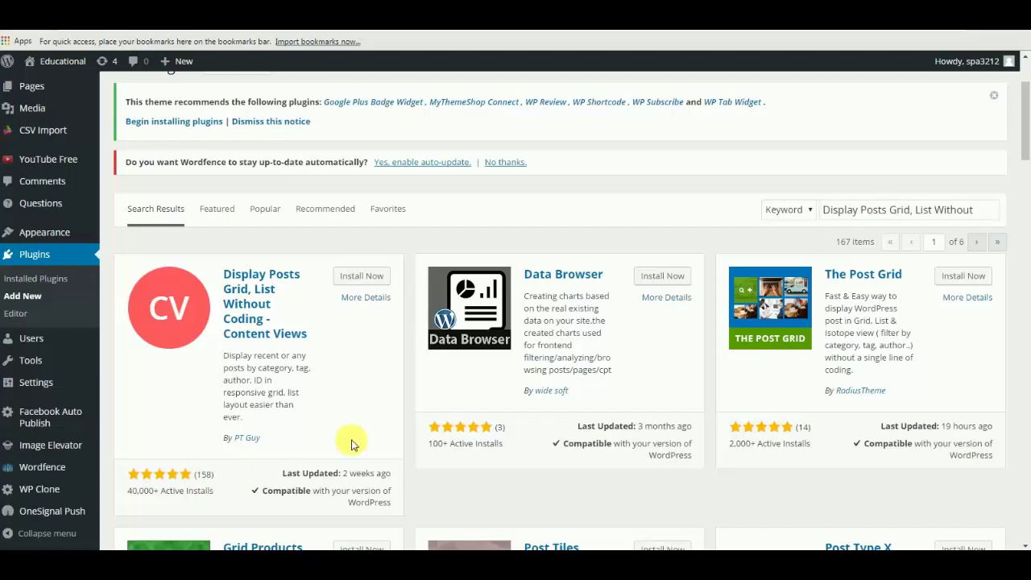
Install and activate Content Views, then start a new view from Content Views > Add New
left_click(363, 276)
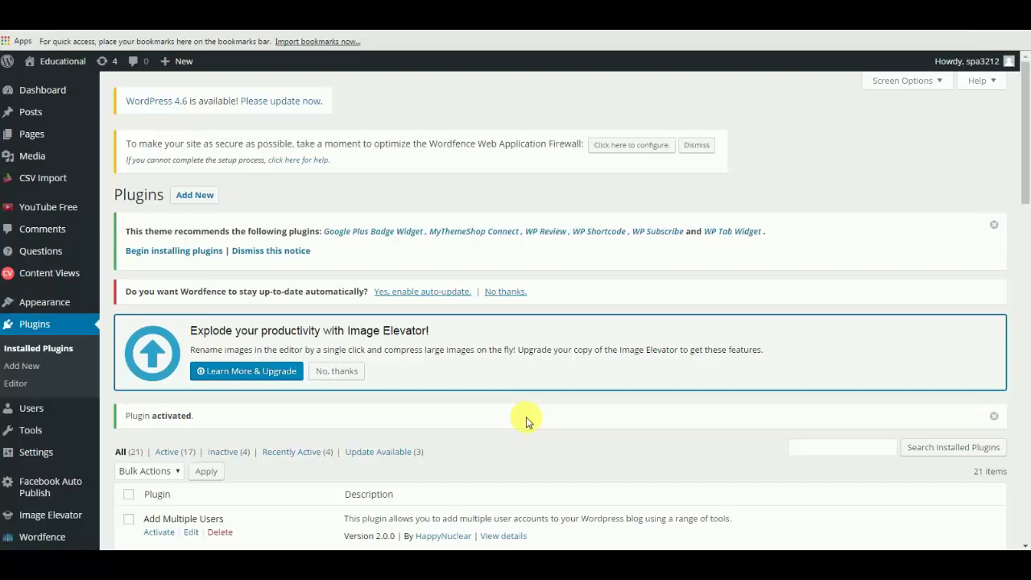
mouse_move(52, 274)
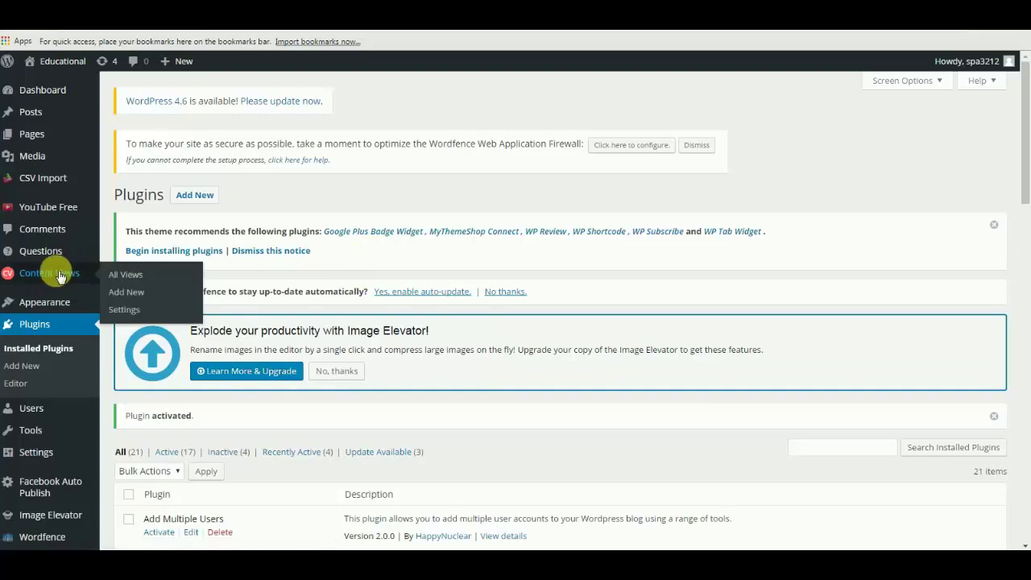
left_click(120, 294)
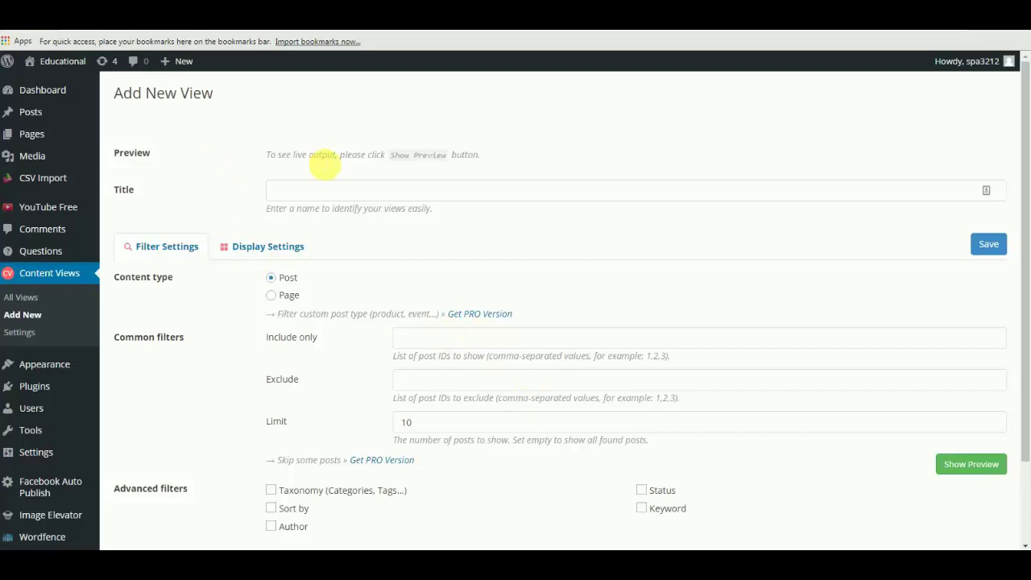
Title the view 'Home page' and point out the post IDs wording in the Include only hint
left_click(357, 194)
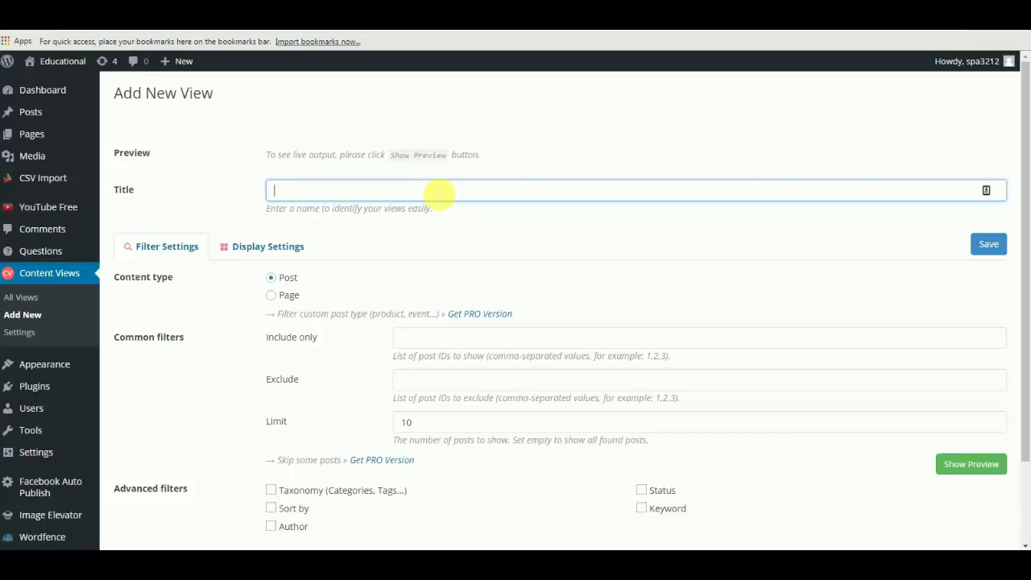
type("Home page")
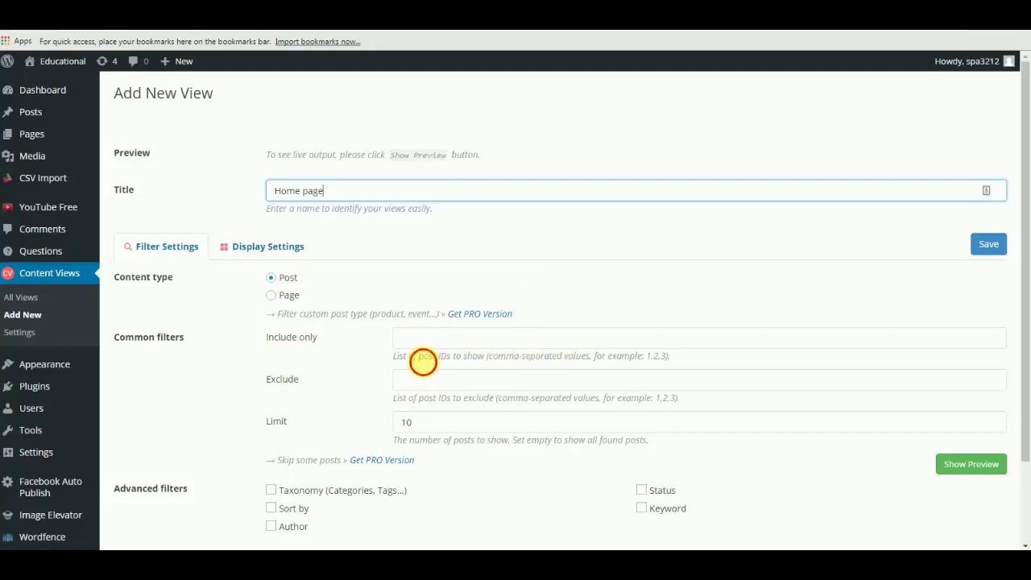
mouse_move(423, 363)
left_mouse_down()
mouse_move(452, 360)
mouse_move(422, 361)
left_mouse_up()
left_click(452, 361)
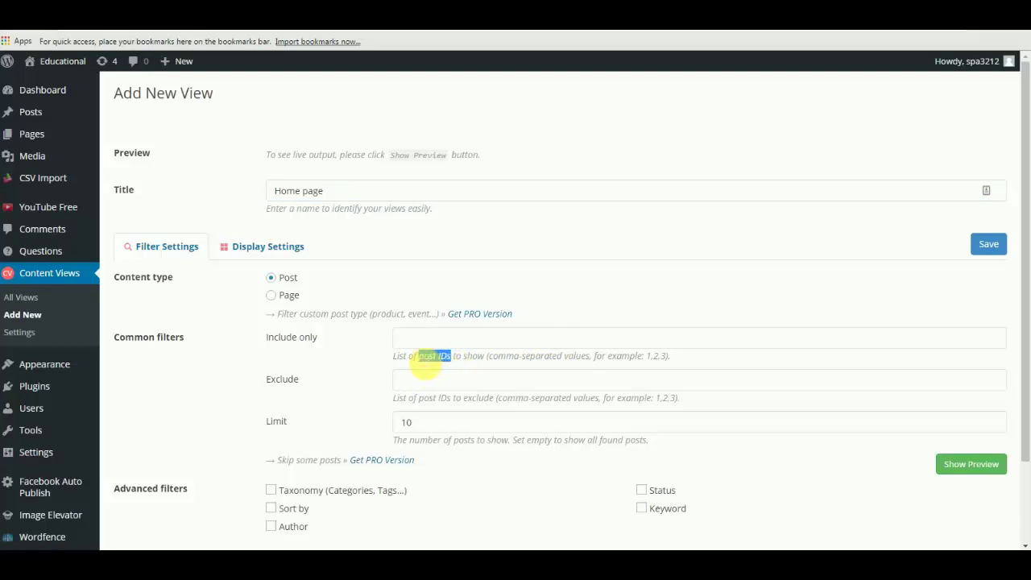
left_click(425, 364)
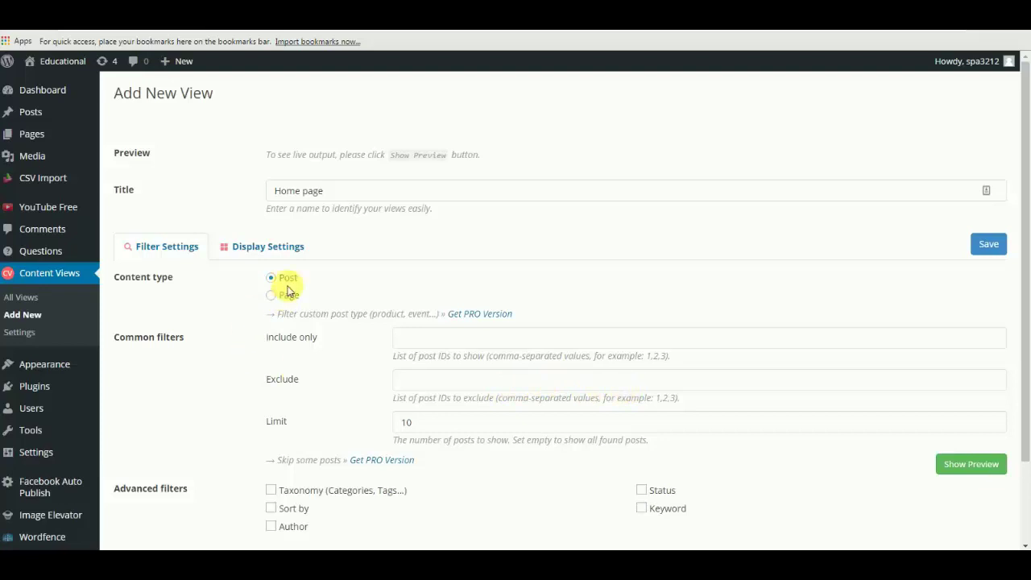
Keep Post as the content type and select the Limit value 10
scroll(346, 433, "down", 1)
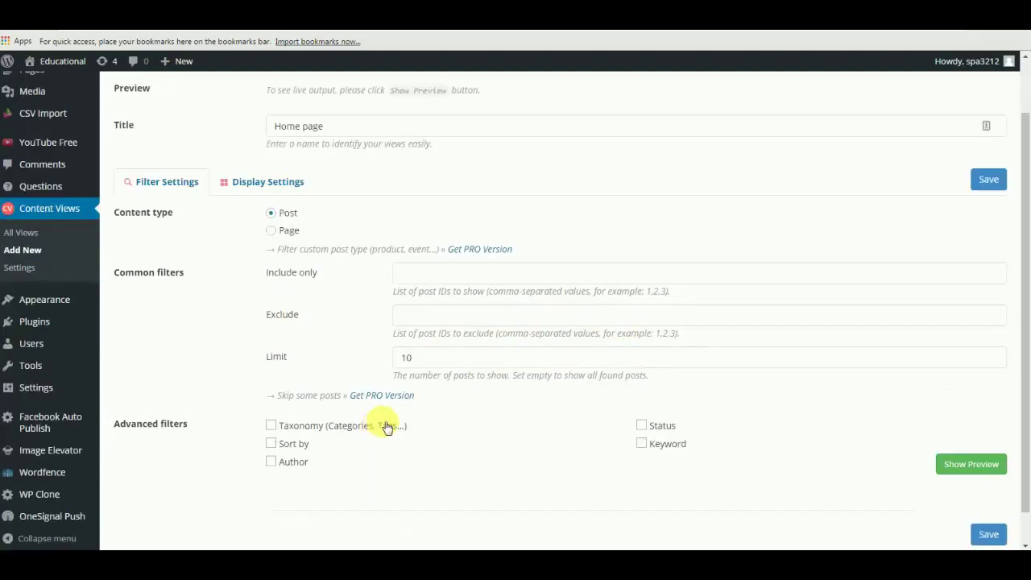
left_click(409, 358)
double_click(408, 358)
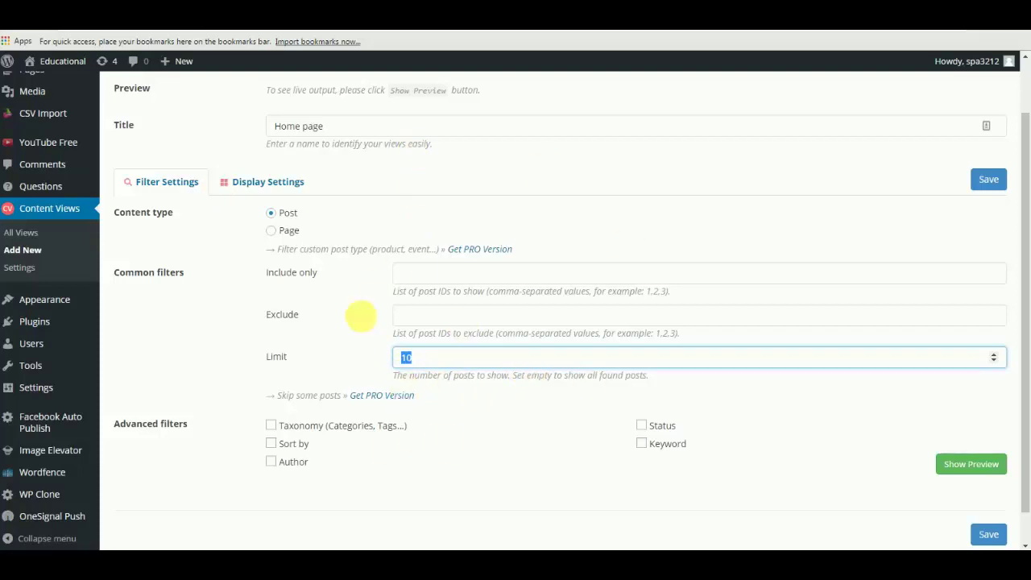
scroll(468, 430, "down", 1)
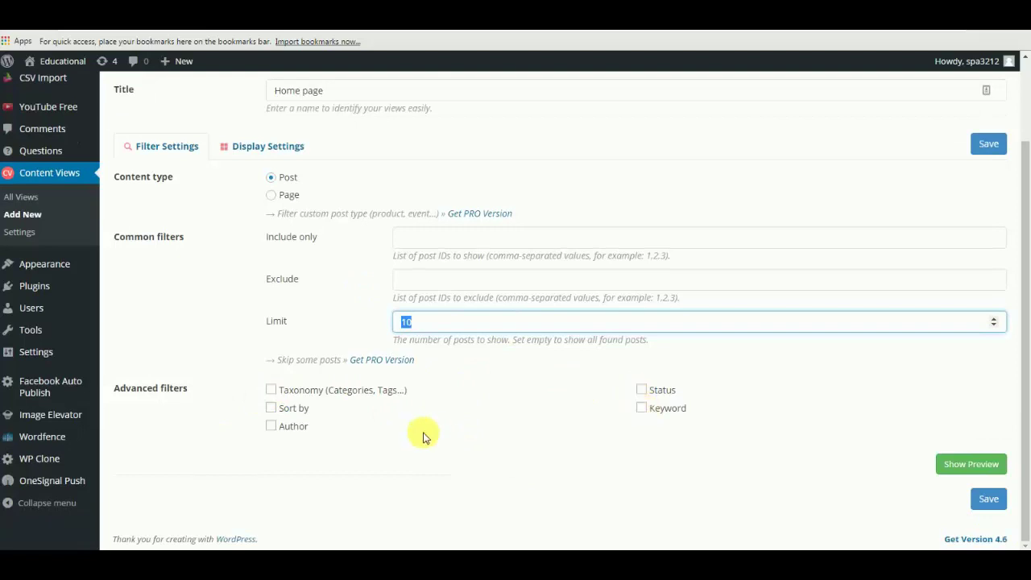
Filter by Category taxonomy with the IN rule, add Educational, and refresh the preview
left_click(272, 390)
scroll(278, 395, "down", 2)
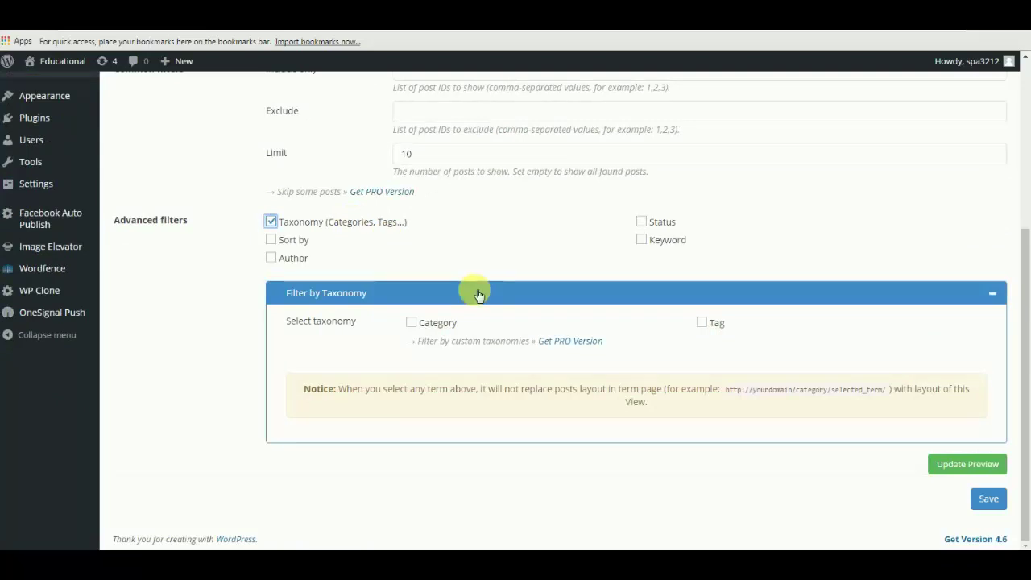
left_click(414, 326)
scroll(484, 329, "down", 1)
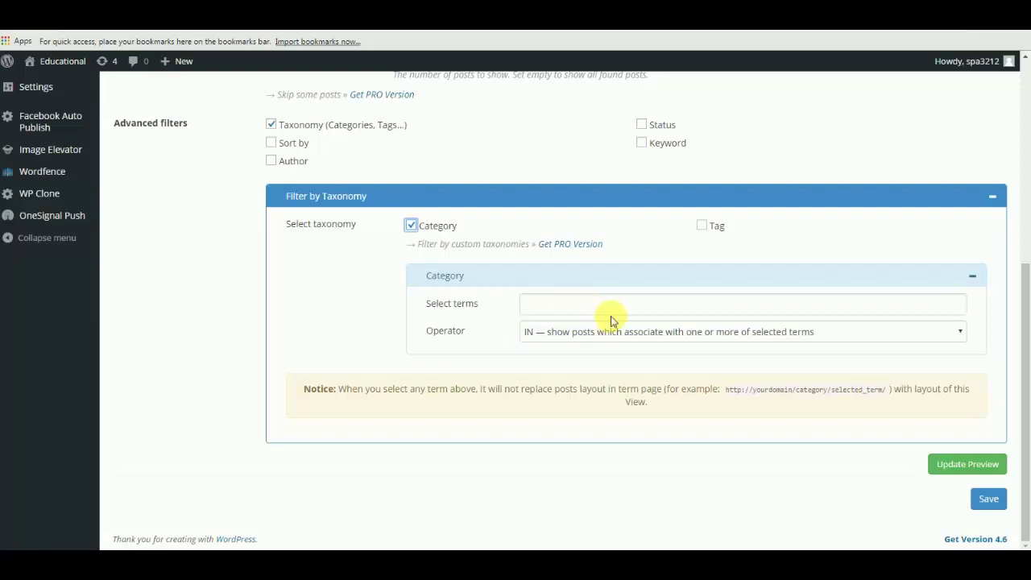
left_click(628, 332)
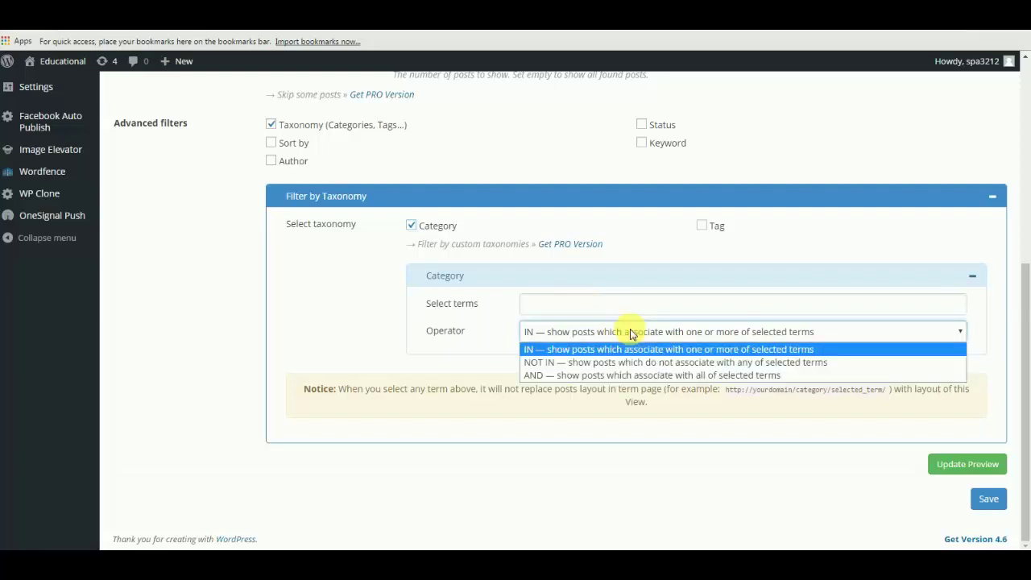
left_click(626, 307)
left_click(635, 306)
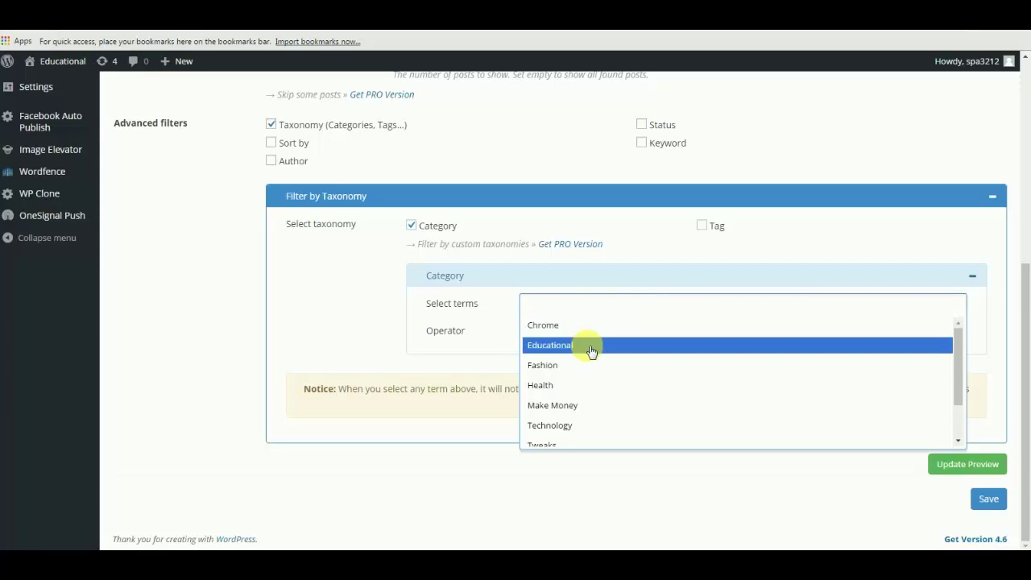
scroll(596, 423, "down", 1)
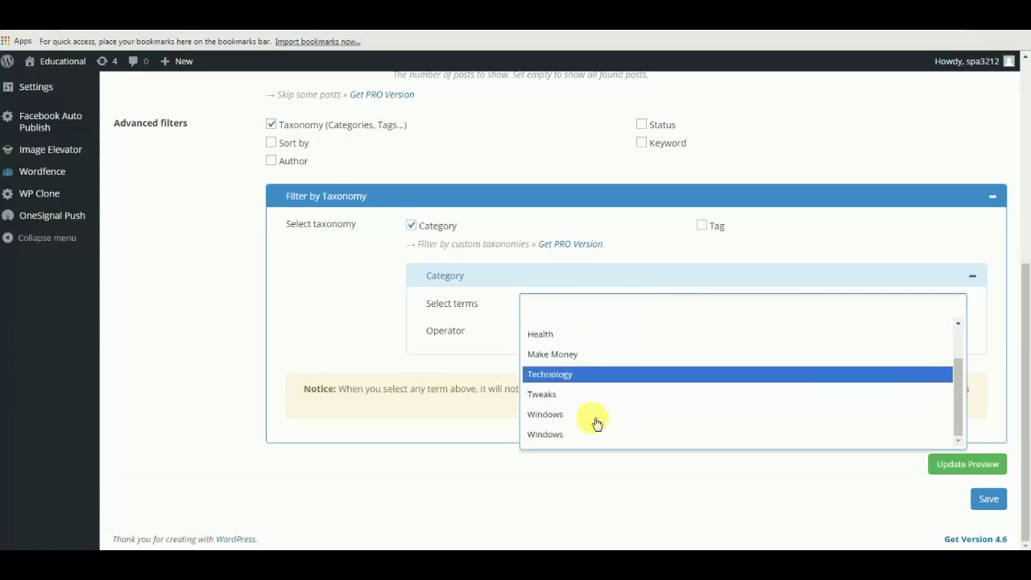
scroll(596, 423, "up", 1)
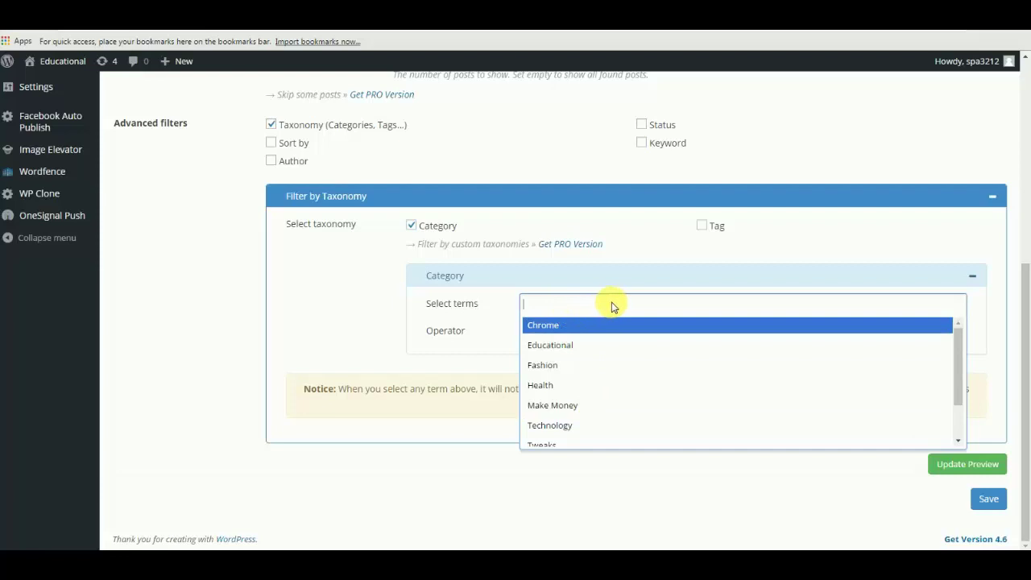
left_click(596, 344)
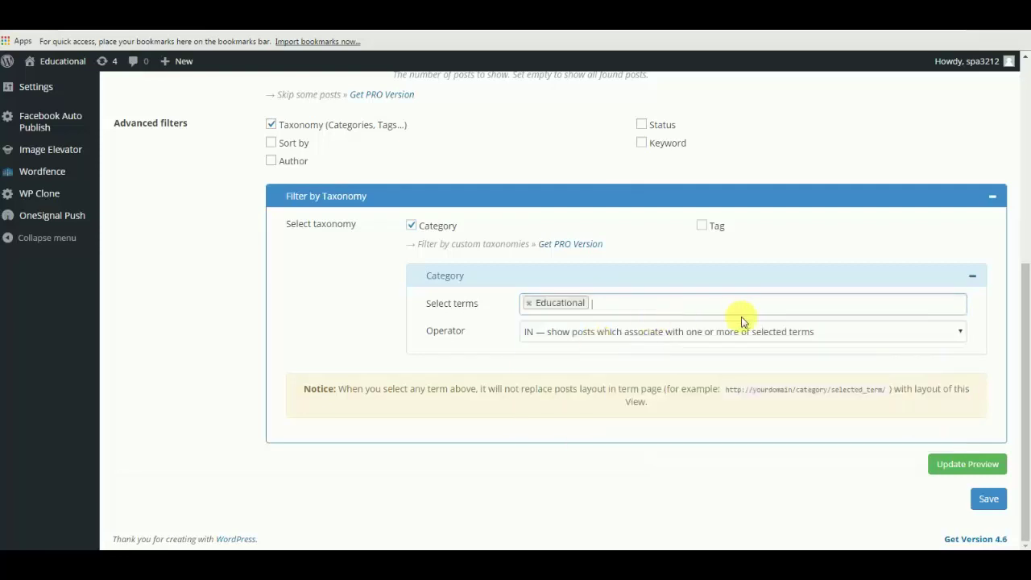
left_click(951, 465)
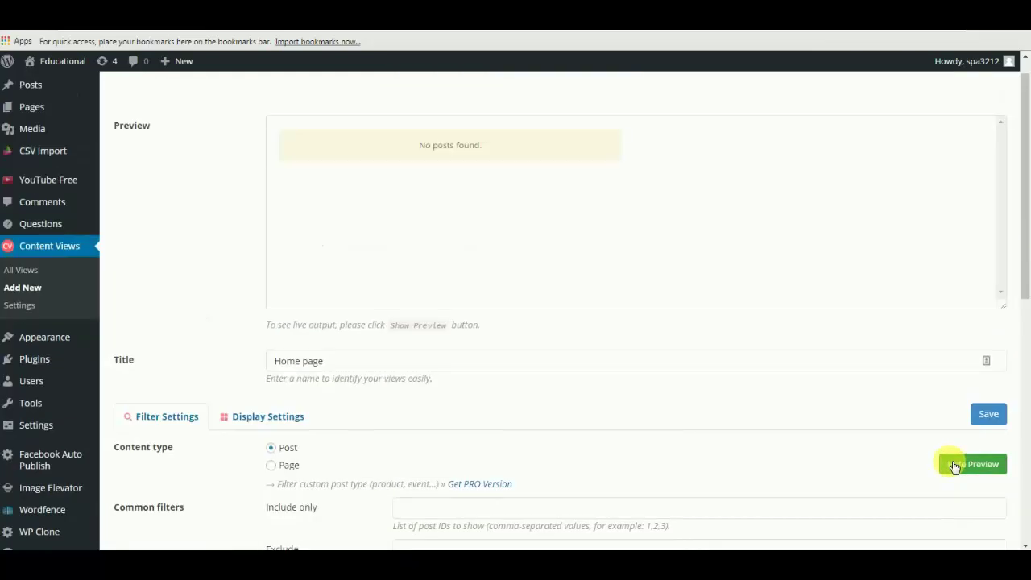
Add the Tweaks, Make Money, Health, Fashion and Chrome categories and refresh the preview
scroll(794, 396, "down", 5)
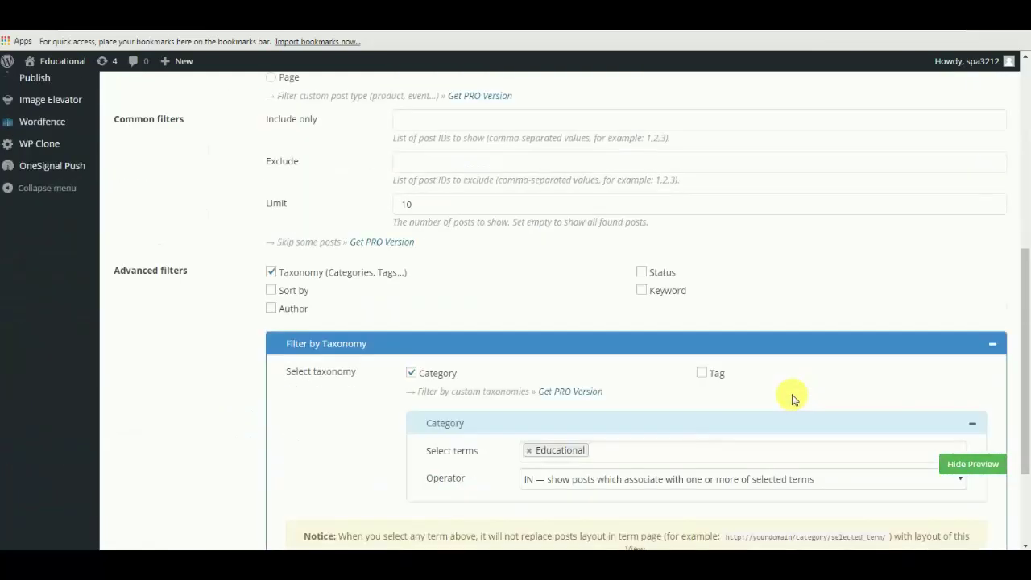
left_click(621, 453)
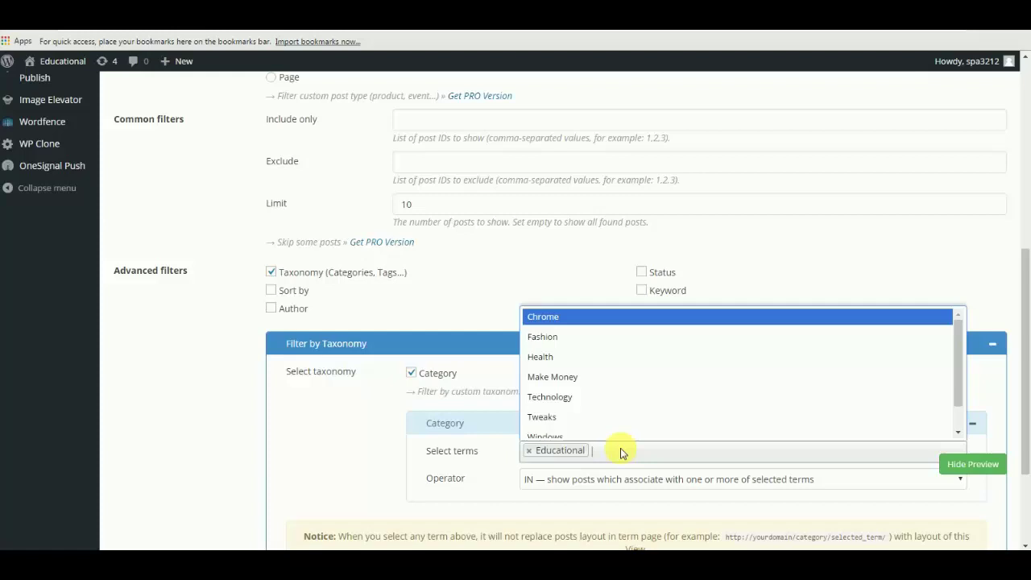
left_click(575, 416)
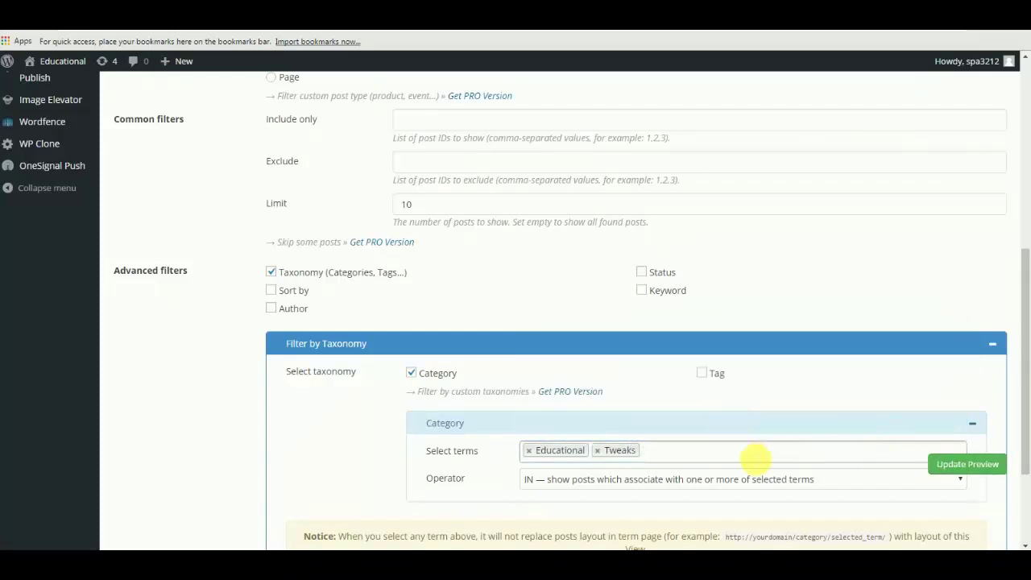
left_click(749, 456)
left_click(599, 375)
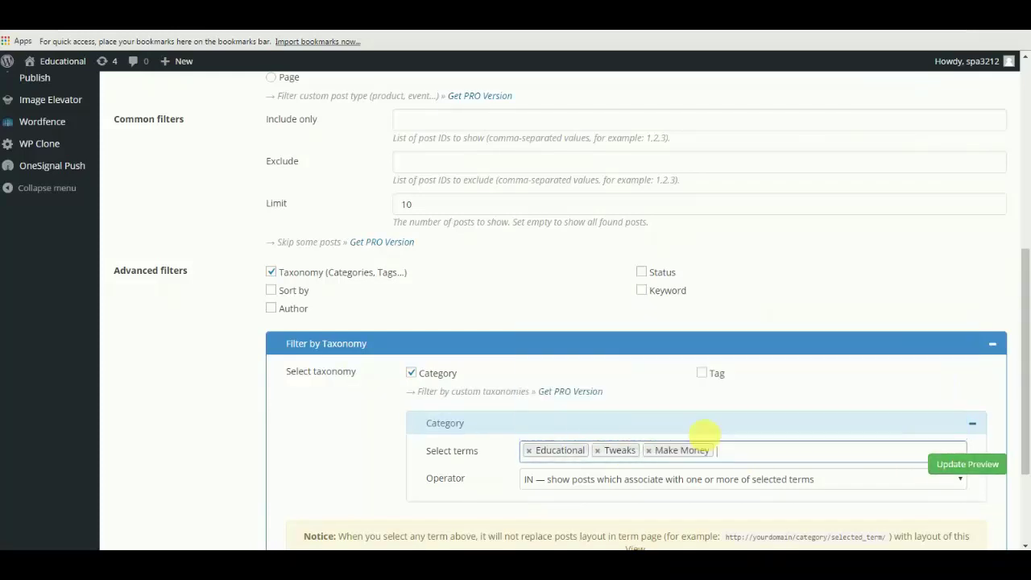
left_click(758, 457)
left_click(591, 365)
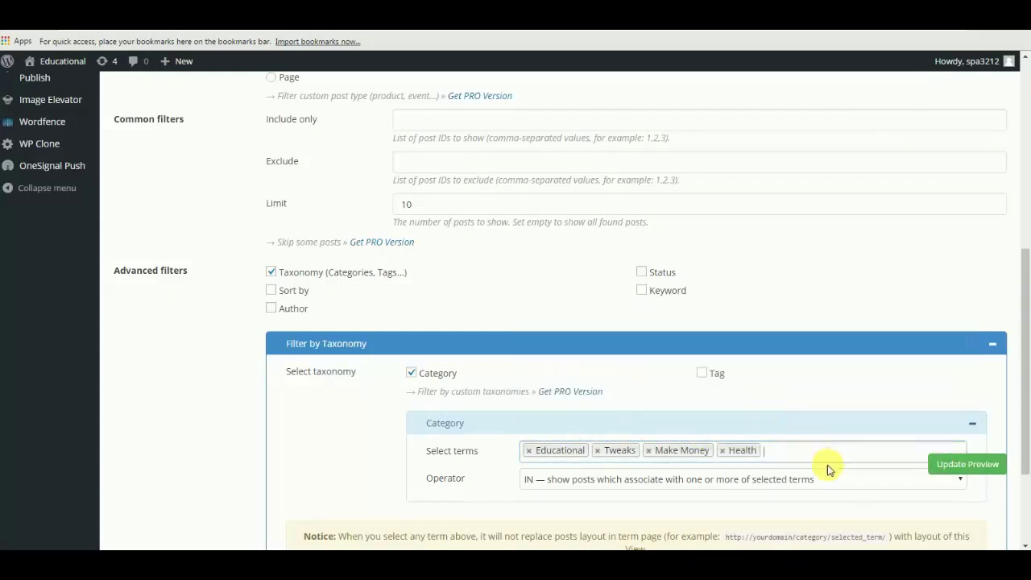
left_click(833, 465)
left_click(617, 365)
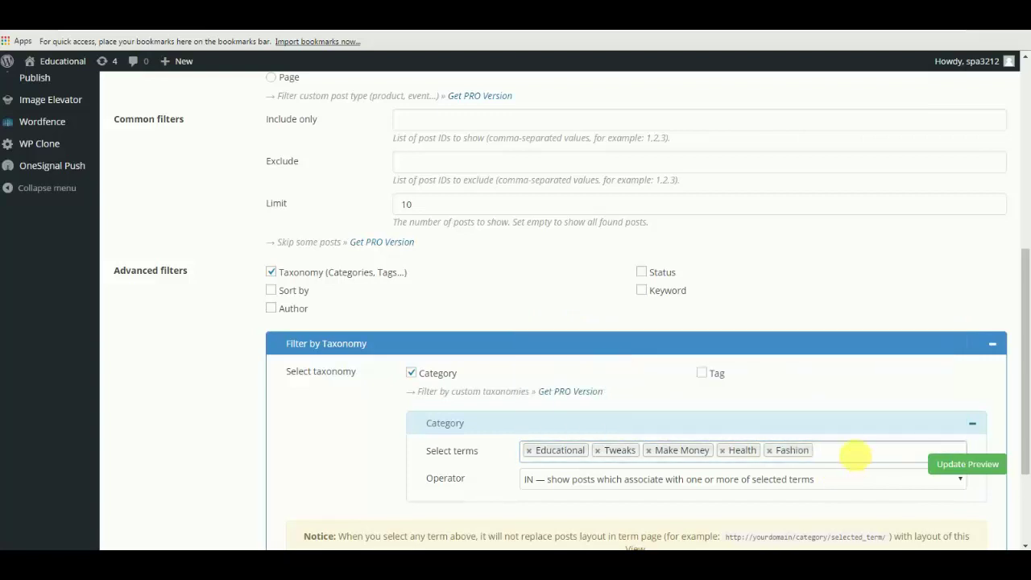
left_click(856, 457)
left_click(571, 475)
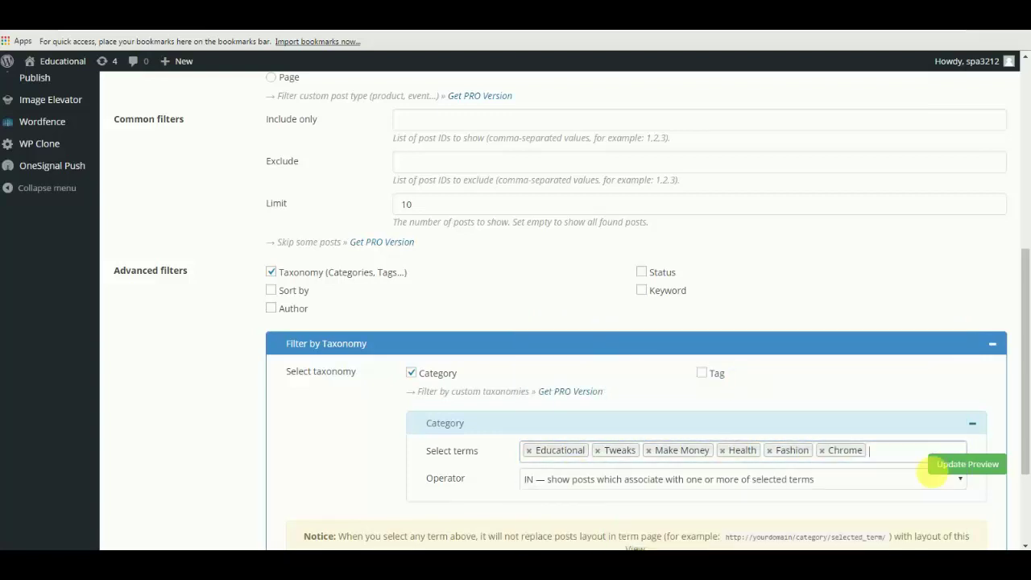
left_click(964, 467)
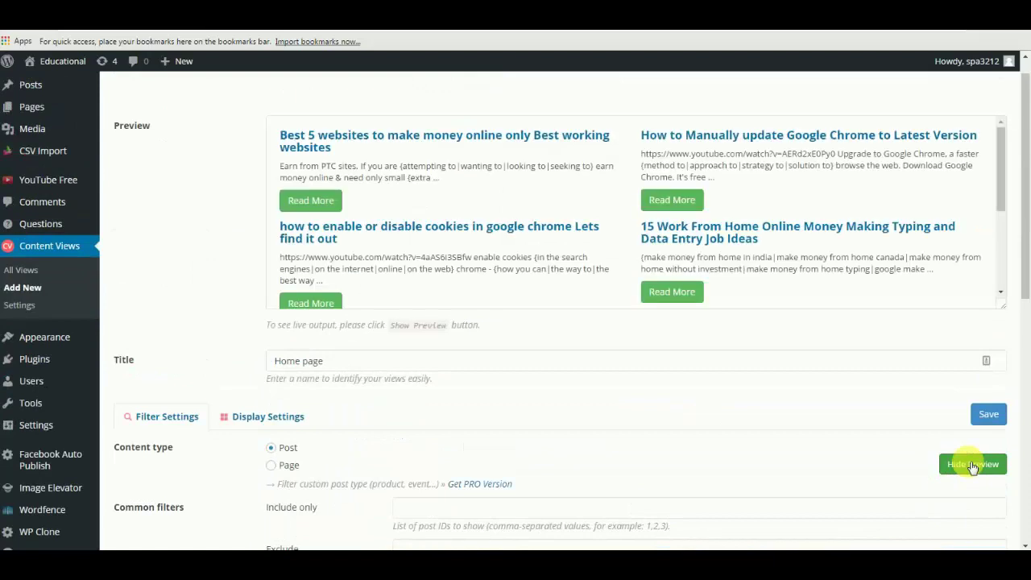
scroll(854, 356, "up", 1)
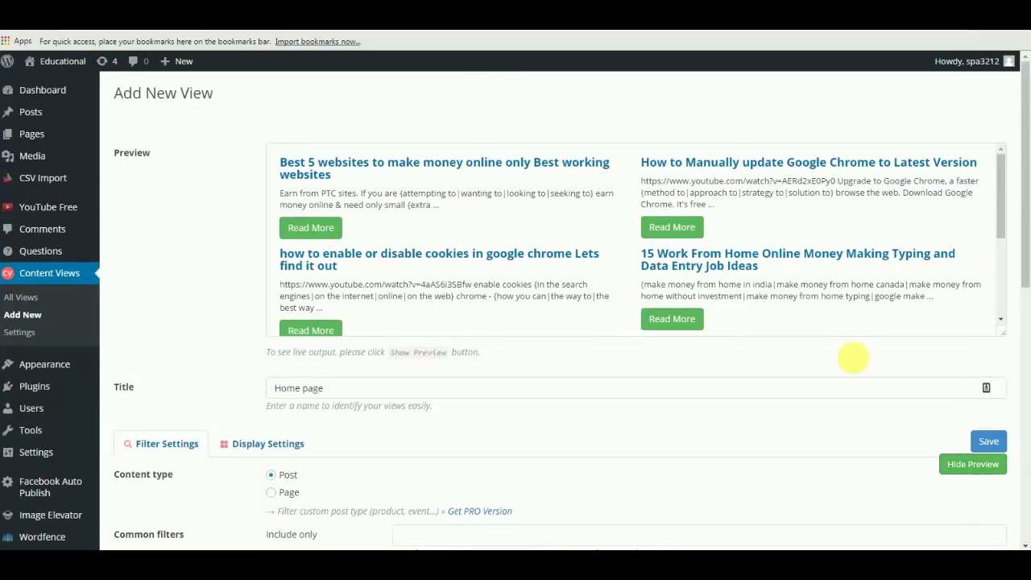
scroll(776, 271, "down", 2)
scroll(776, 271, "down", 1)
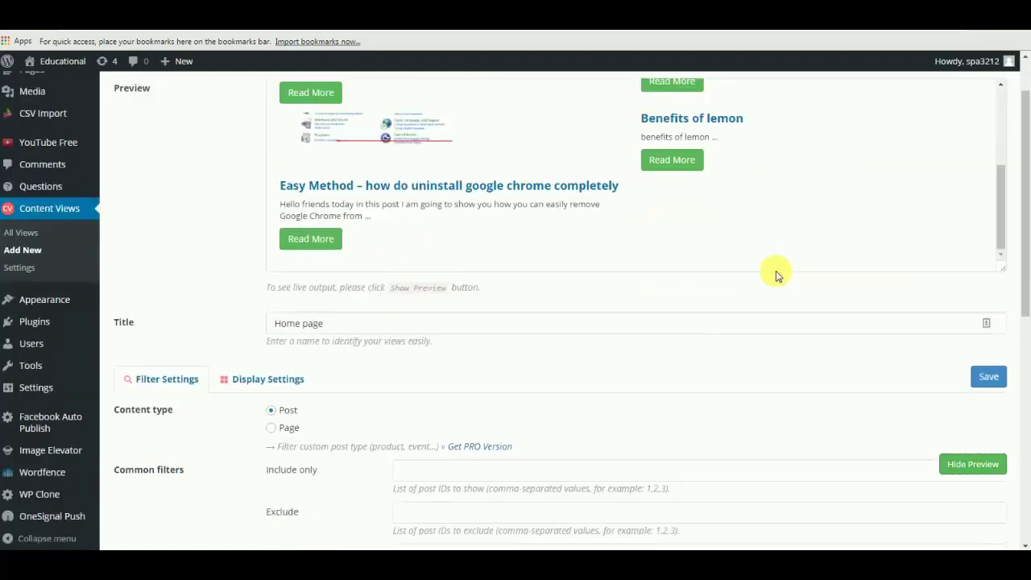
scroll(775, 270, "up", 3)
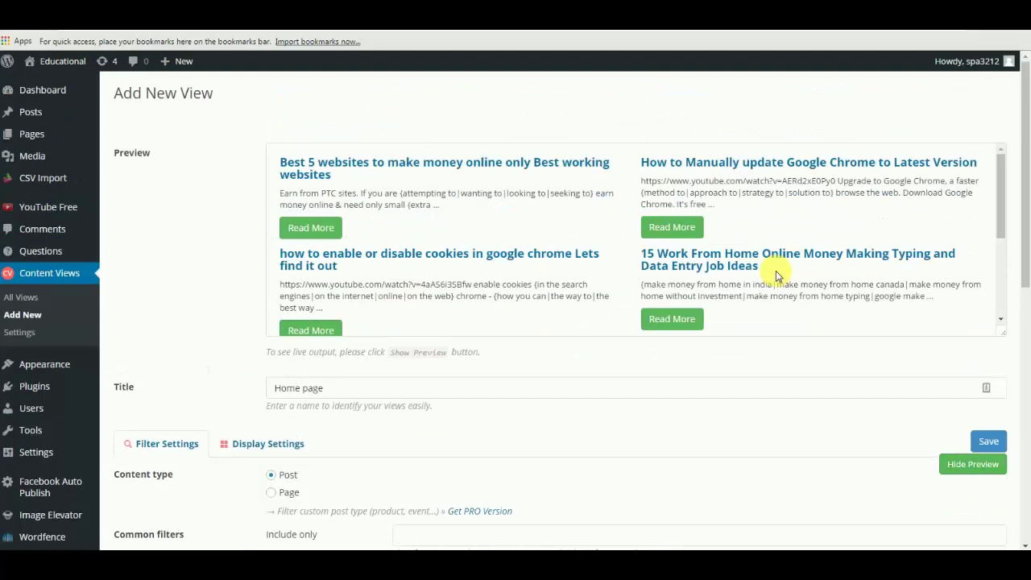
Set Items per row to 4 under Display Settings and refresh the preview
left_click(281, 446)
scroll(694, 385, "down", 1)
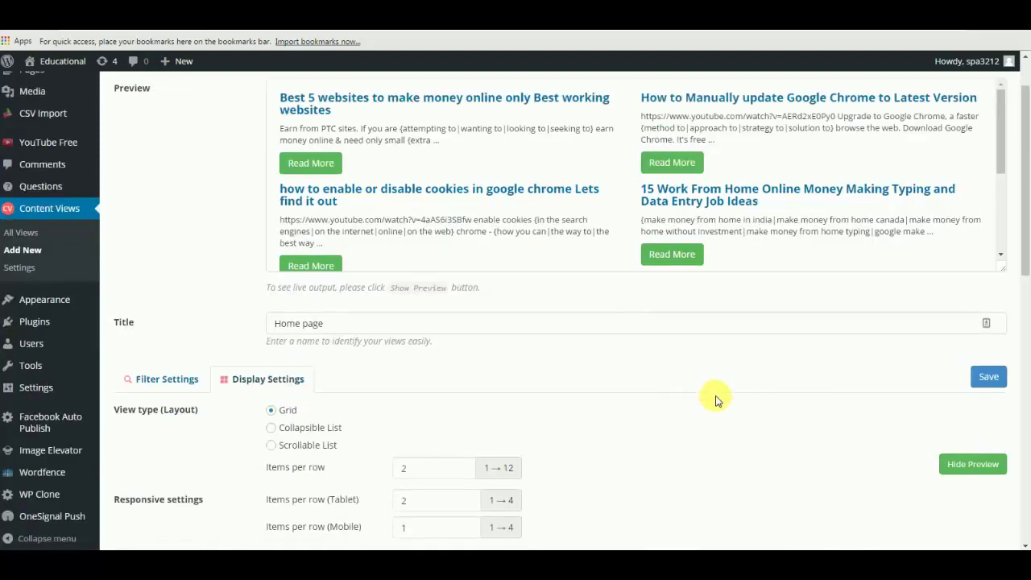
scroll(717, 398, "down", 2)
scroll(725, 403, "up", 1)
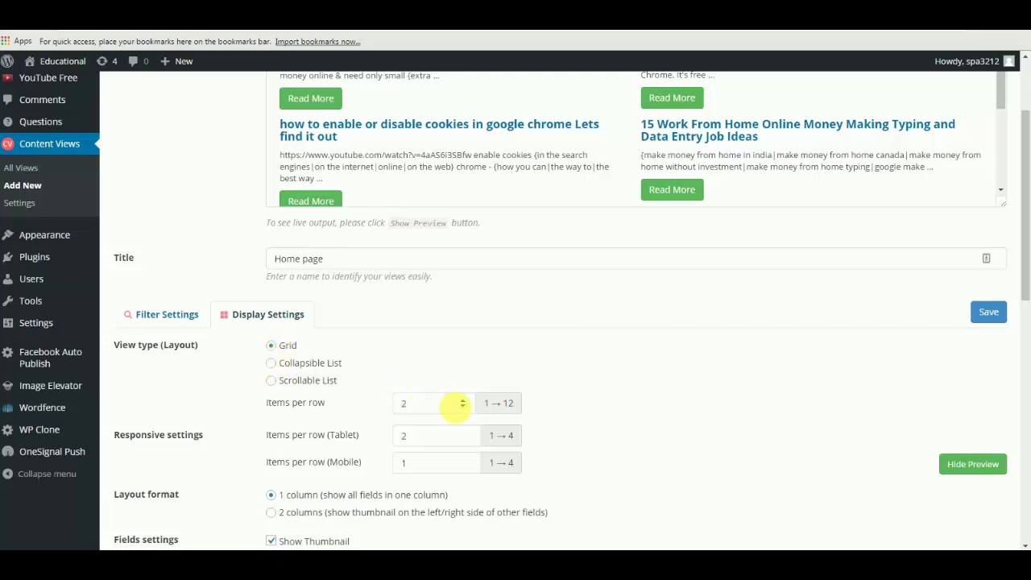
left_click(464, 400)
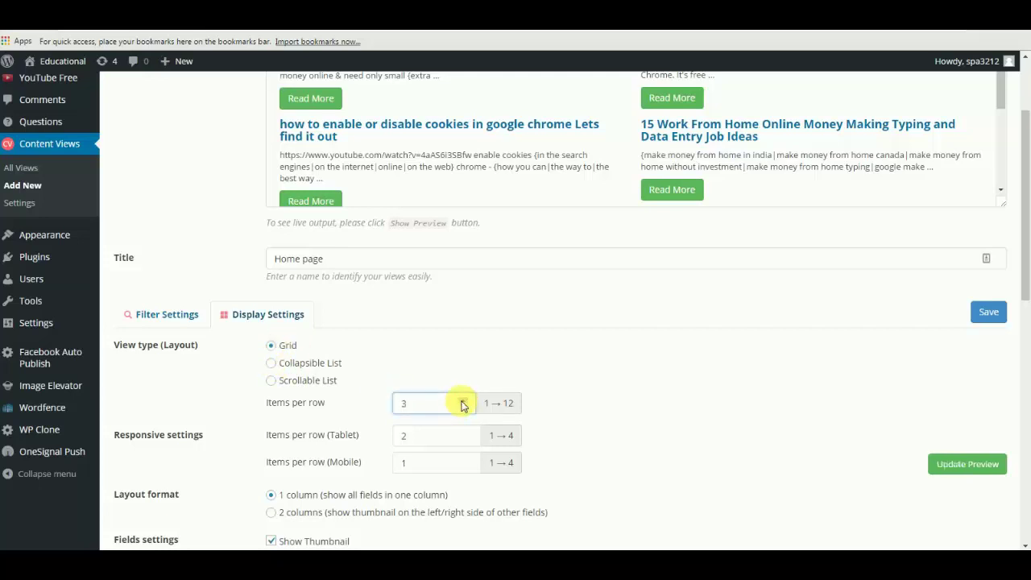
left_click(969, 464)
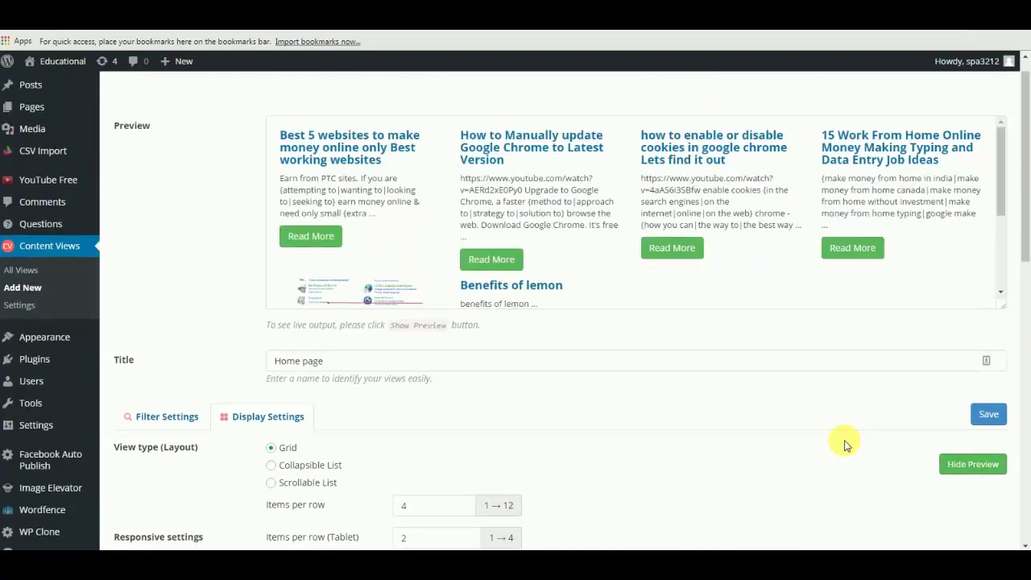
scroll(743, 218, "down", 3)
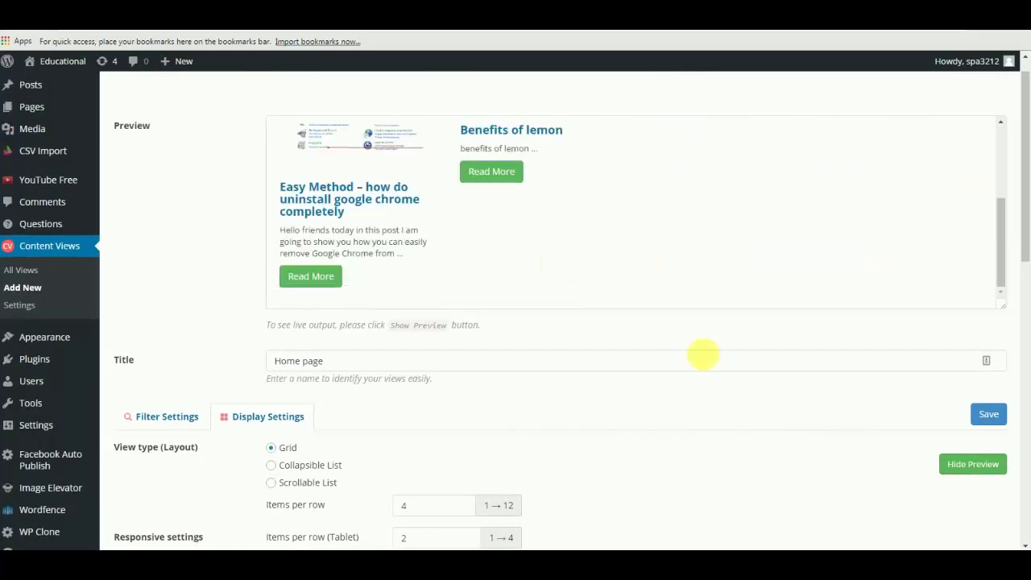
scroll(752, 306, "up", 3)
scroll(399, 231, "up", 2)
scroll(399, 231, "up", 1)
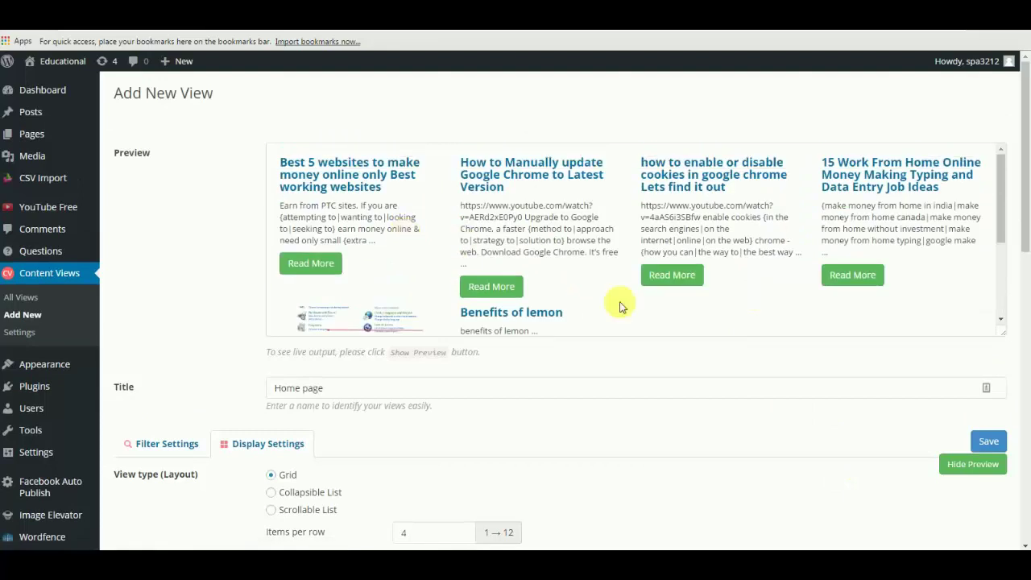
scroll(741, 426, "down", 3)
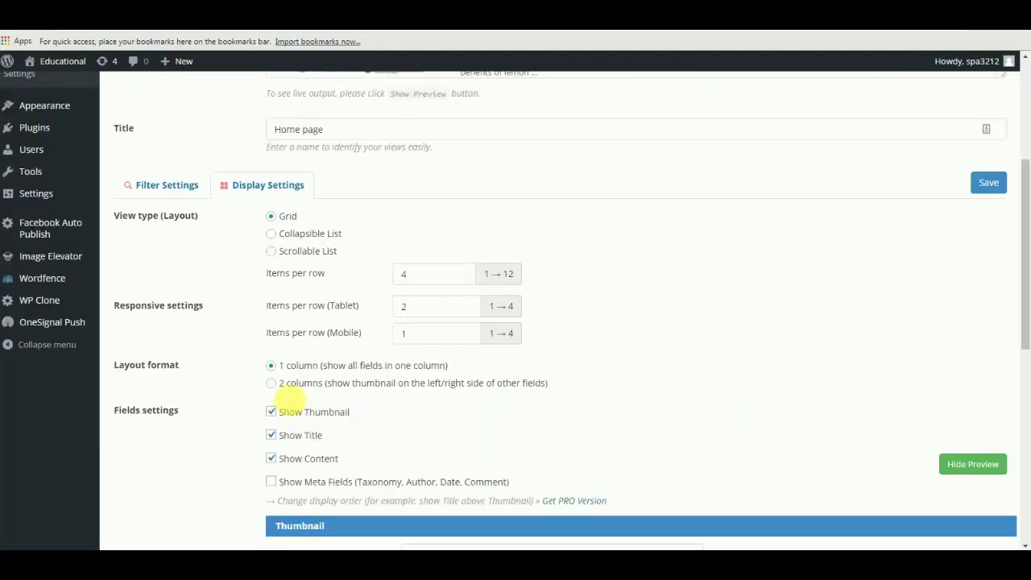
Uncheck Show Content in Fields settings and review the refreshed title-and-thumbnail preview
left_click(271, 458)
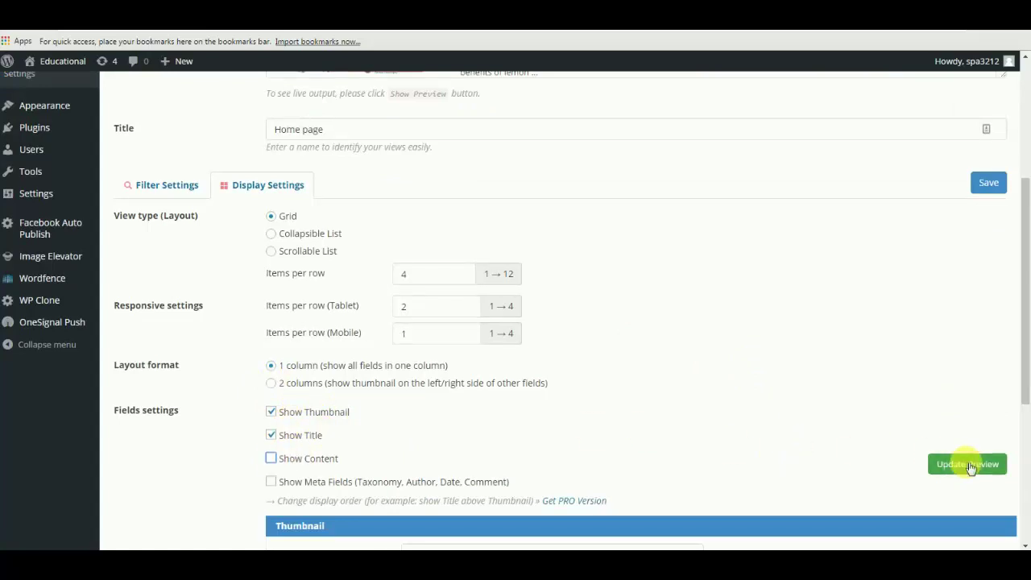
left_click(966, 464)
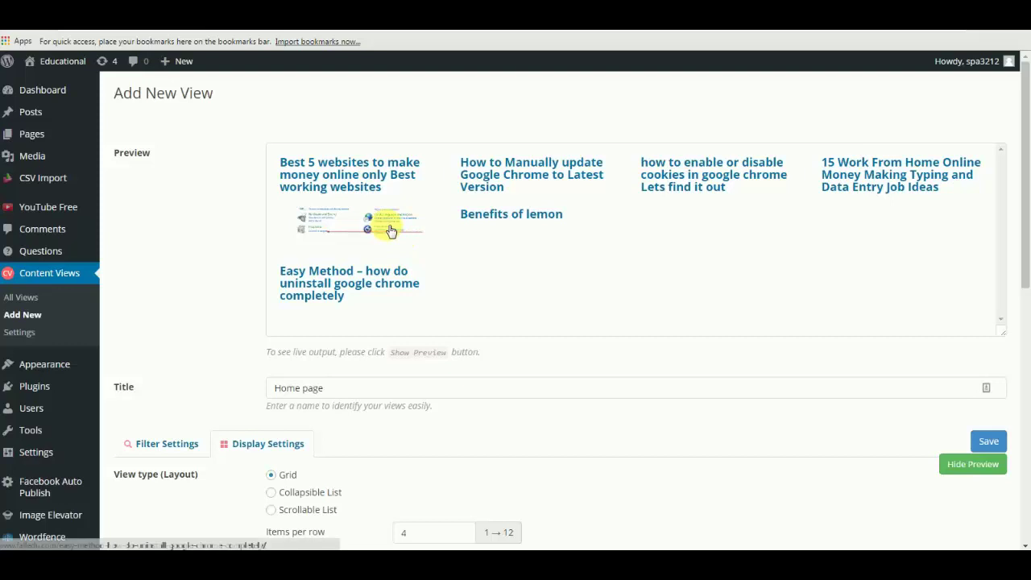
scroll(423, 226, "down", 3)
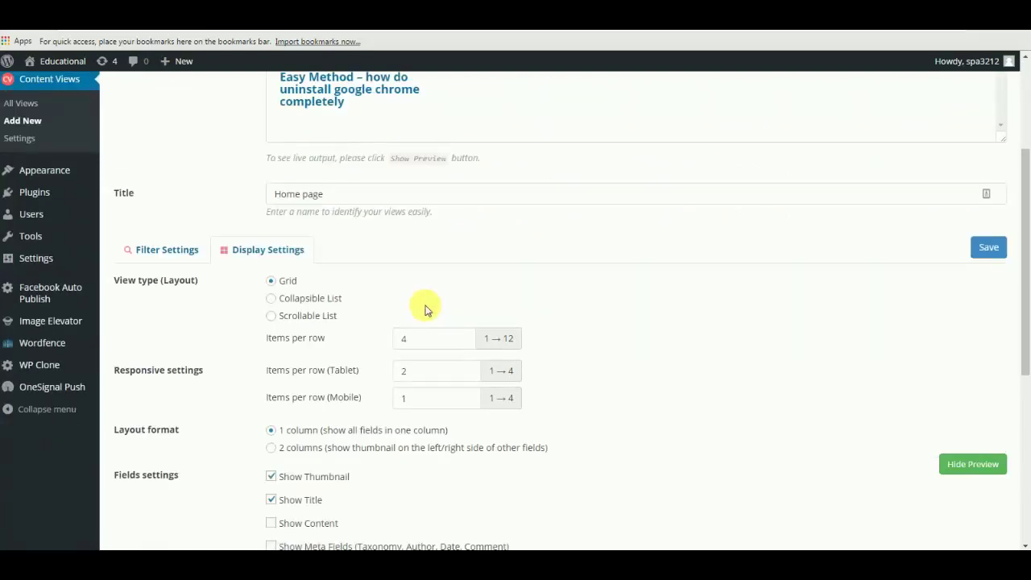
scroll(452, 308, "down", 3)
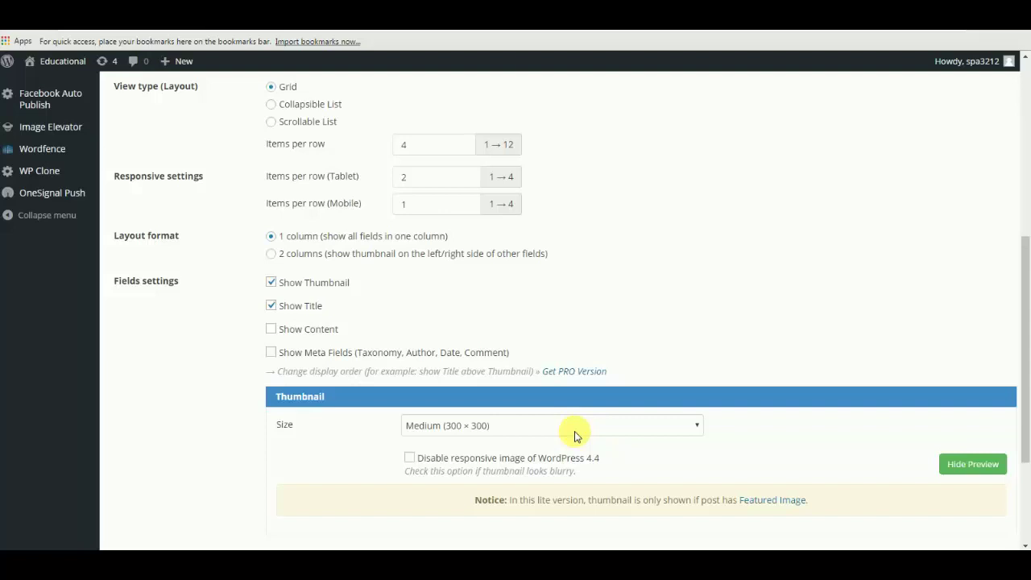
scroll(668, 427, "up", 5)
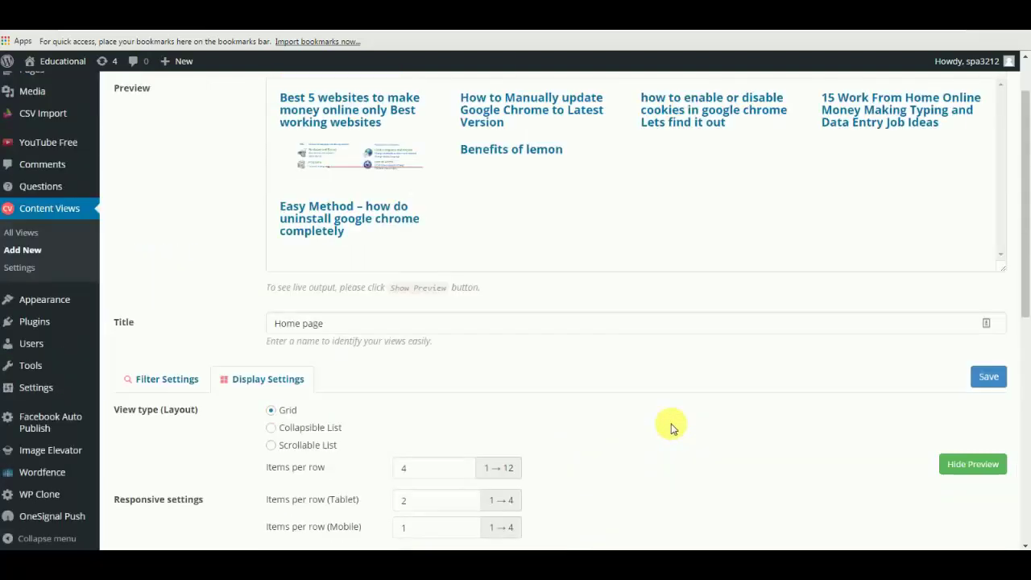
scroll(672, 427, "up", 1)
scroll(680, 274, "down", 3)
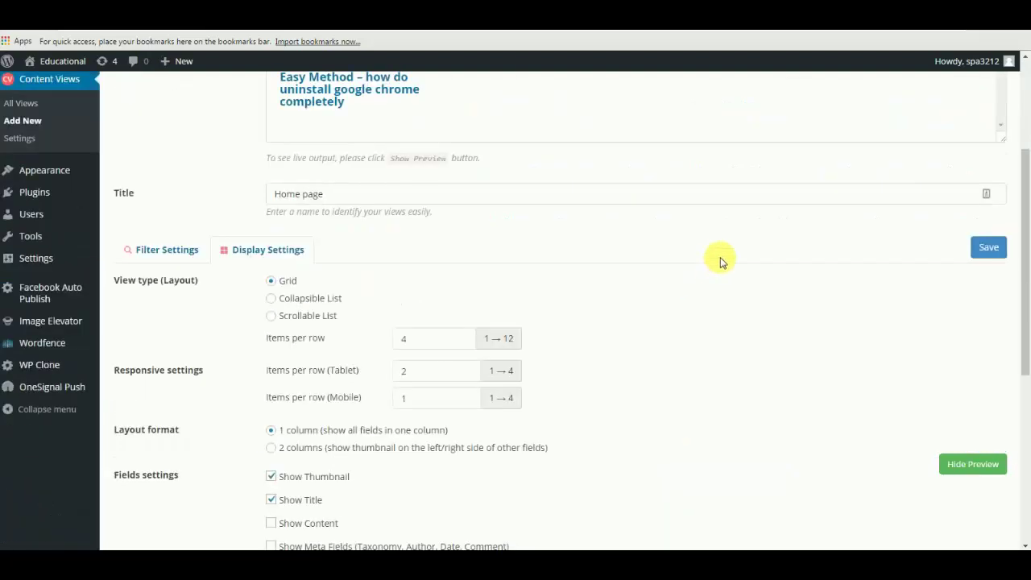
Leave the editor and choose 'A static page' under Front page displays in Reading settings
scroll(653, 426, "down", 1)
scroll(654, 422, "down", 1)
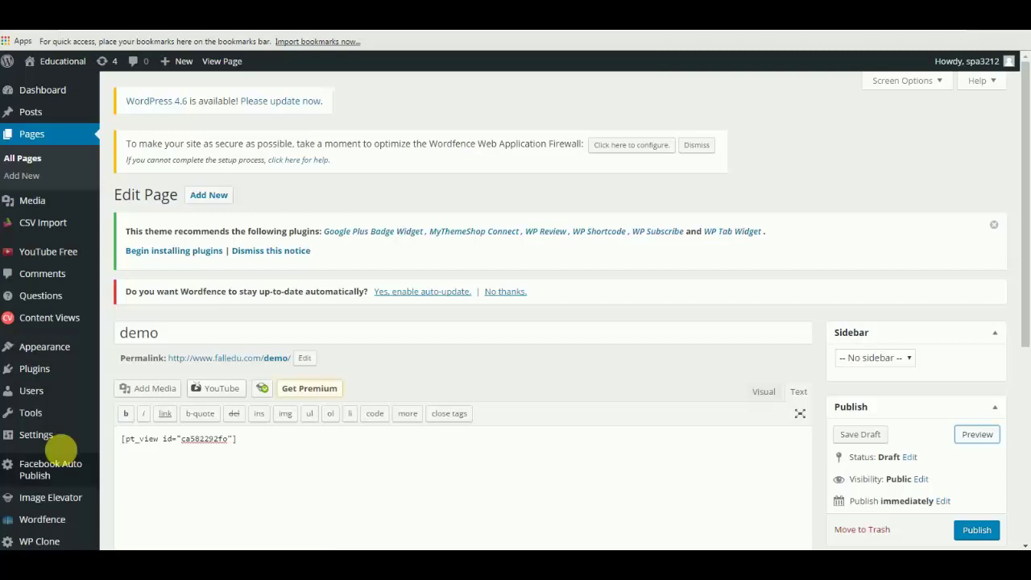
mouse_move(40, 434)
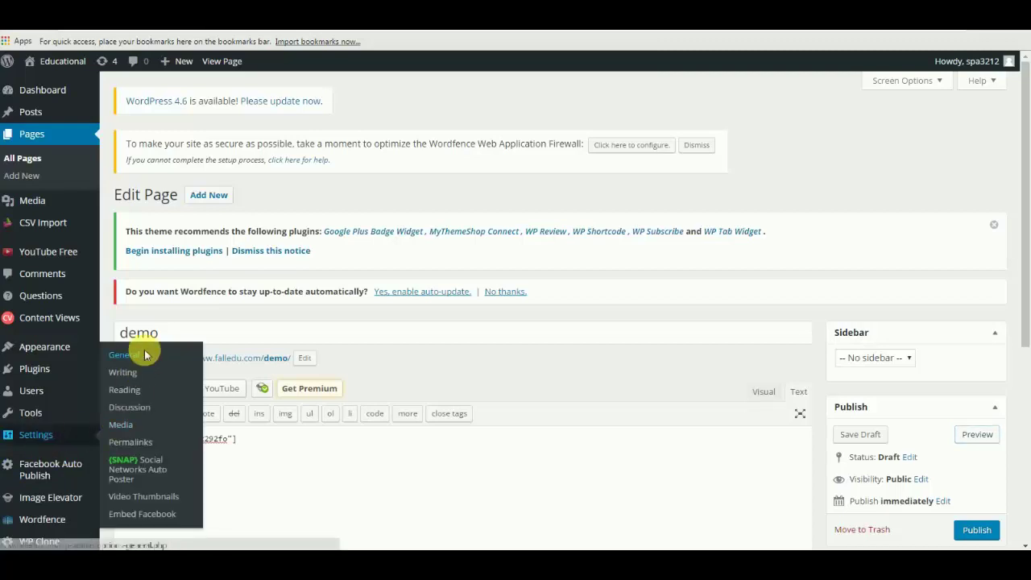
left_click(144, 354)
left_click(566, 97)
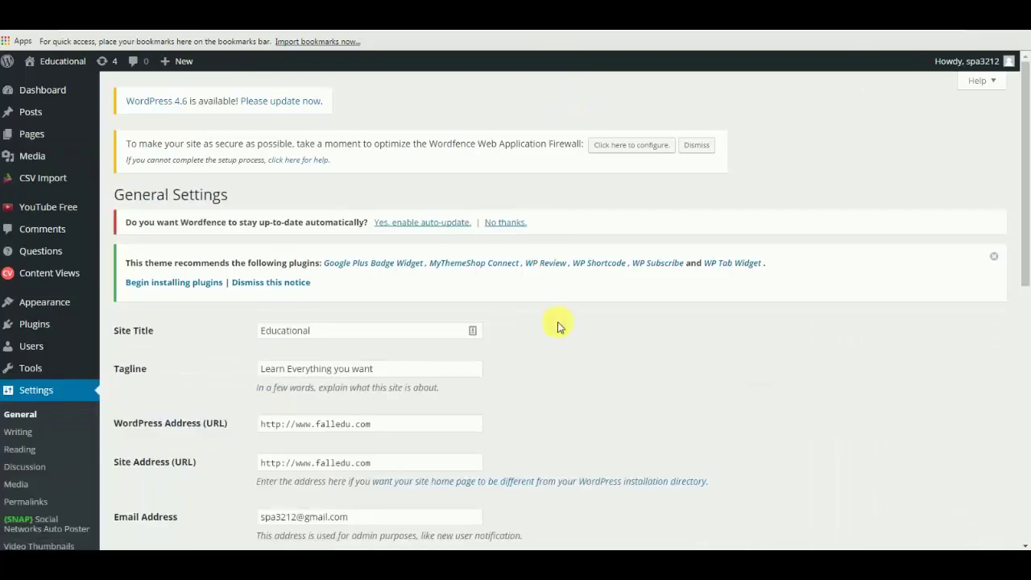
left_click(20, 449)
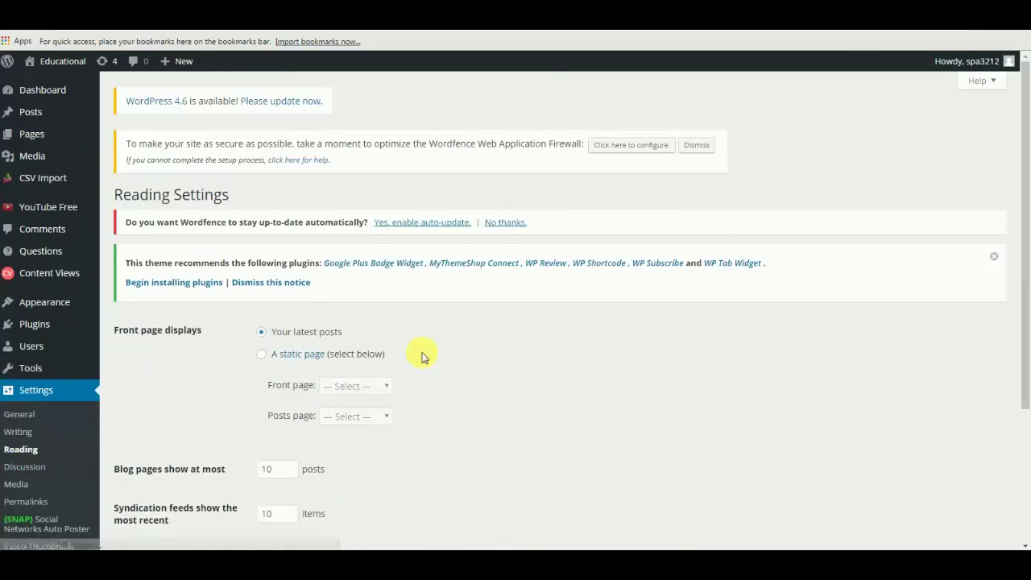
left_click(261, 353)
scroll(437, 339, "down", 1)
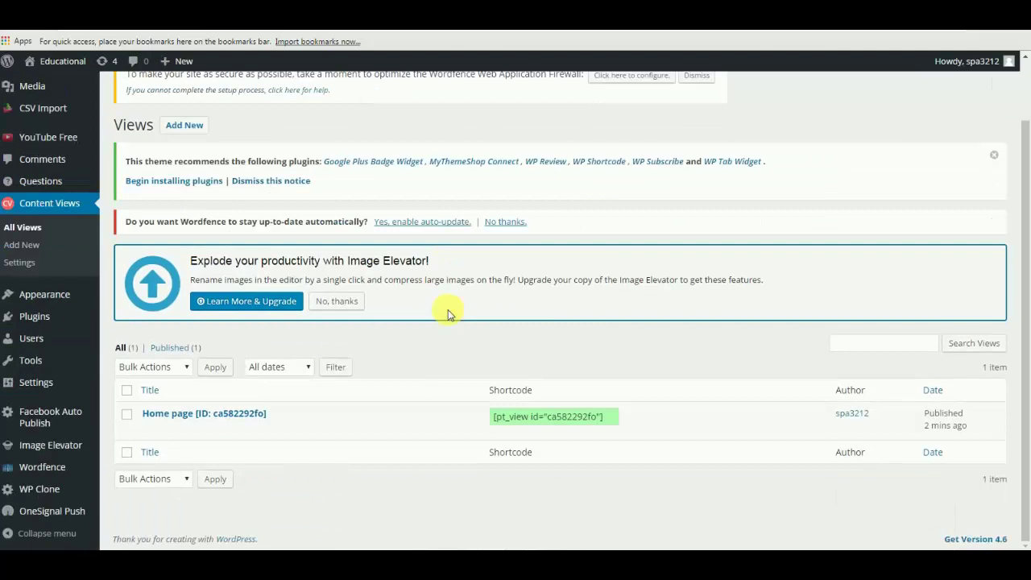
Open the Home page view and expand the Chrome update, cookies, Work From Home and Easy Method posts
left_click(169, 435)
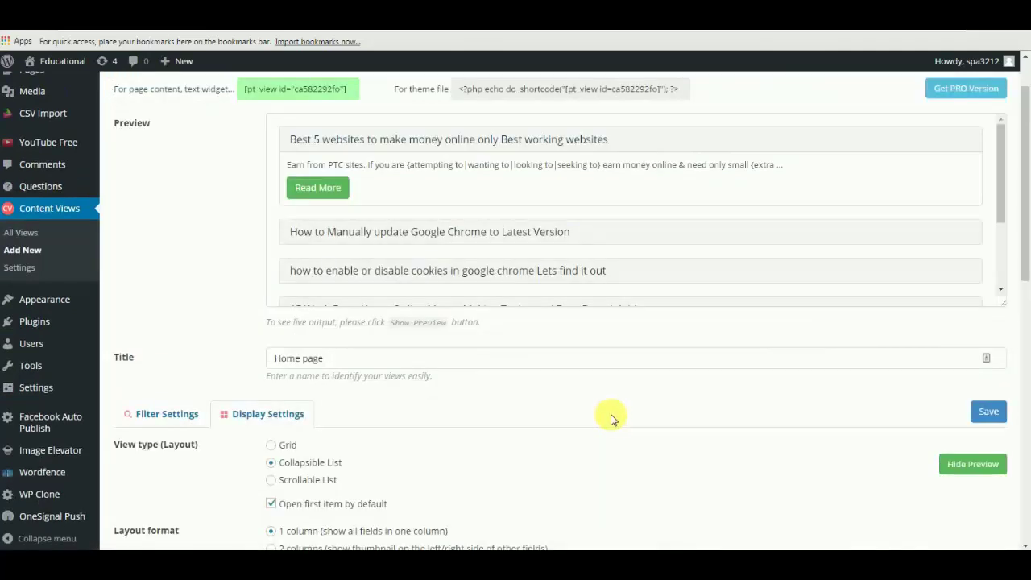
scroll(552, 306, "up", 1)
left_click(616, 300)
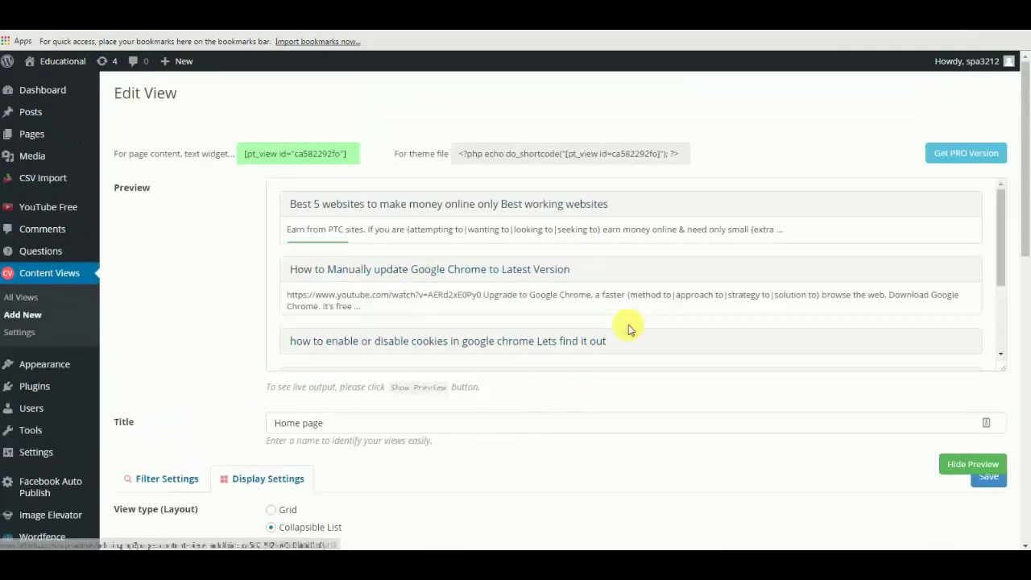
left_click(638, 346)
scroll(630, 313, "down", 3)
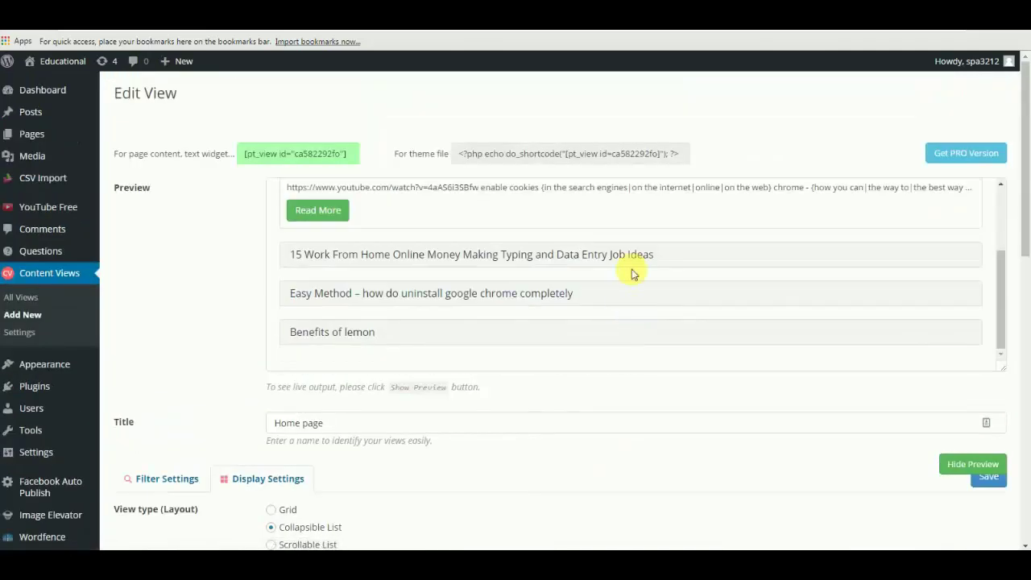
left_click(636, 257)
left_click(642, 285)
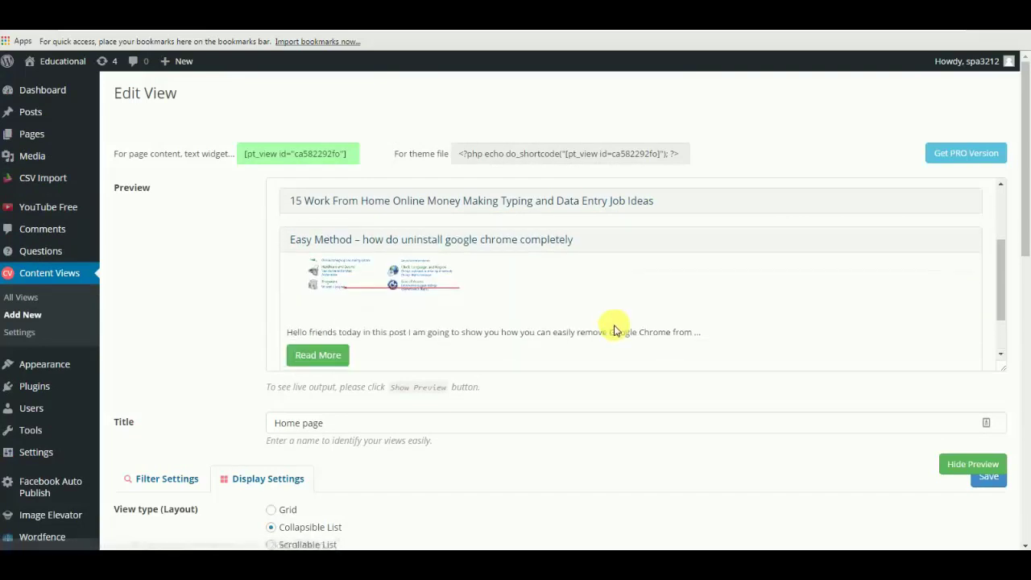
scroll(612, 308, "up", 3)
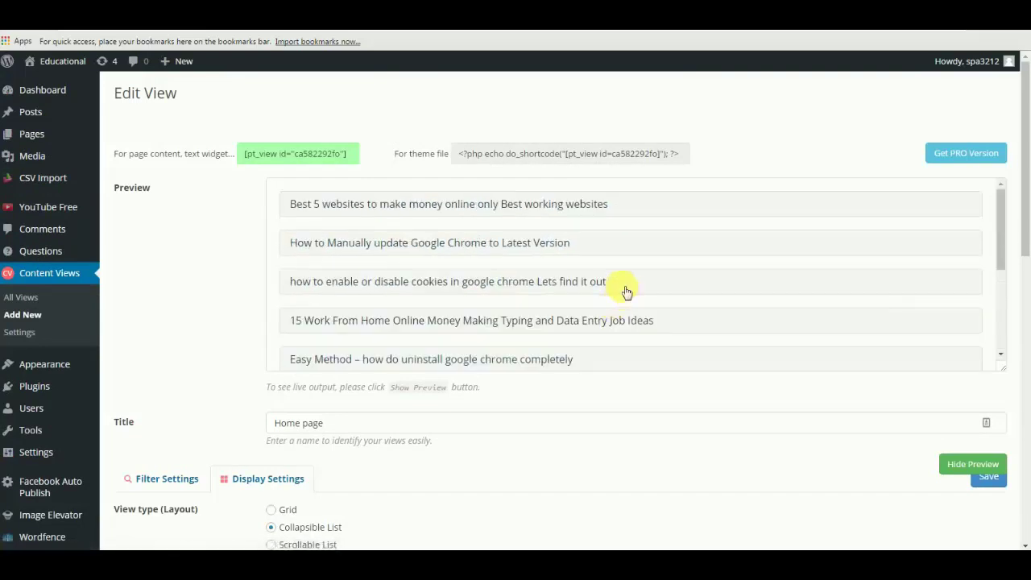
Toggle the cookies and Chrome update posts, then expand Best 5 websites and Easy Method
left_click(621, 289)
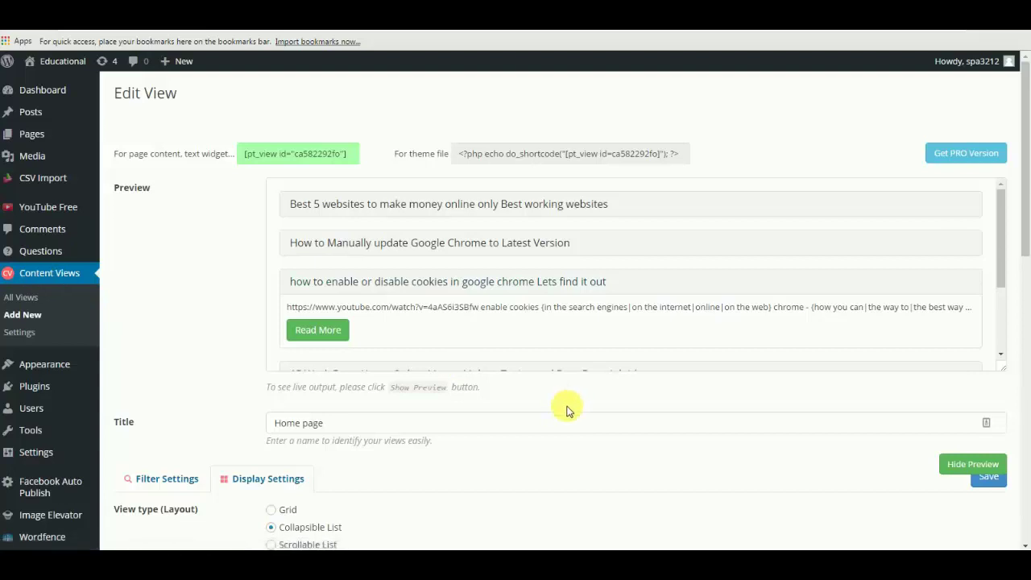
scroll(574, 413, "down", 2)
scroll(499, 345, "up", 2)
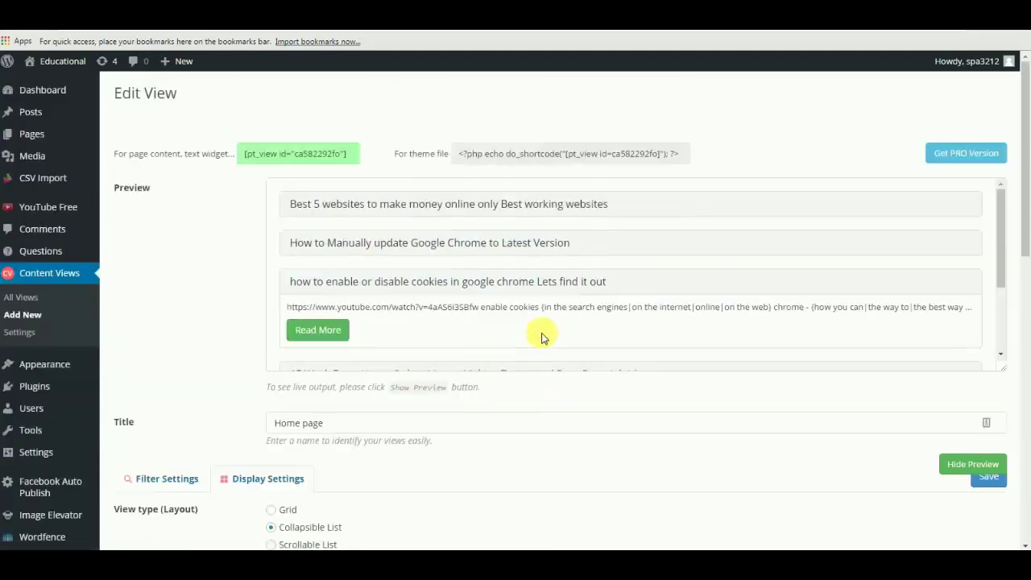
left_click(610, 278)
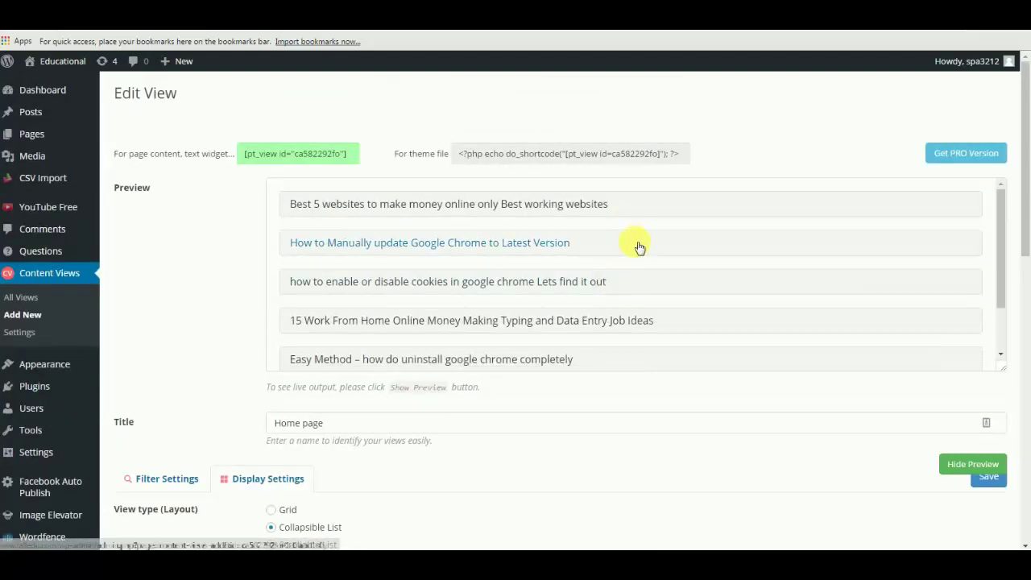
left_click(637, 244)
left_click(675, 207)
scroll(524, 285, "down", 2)
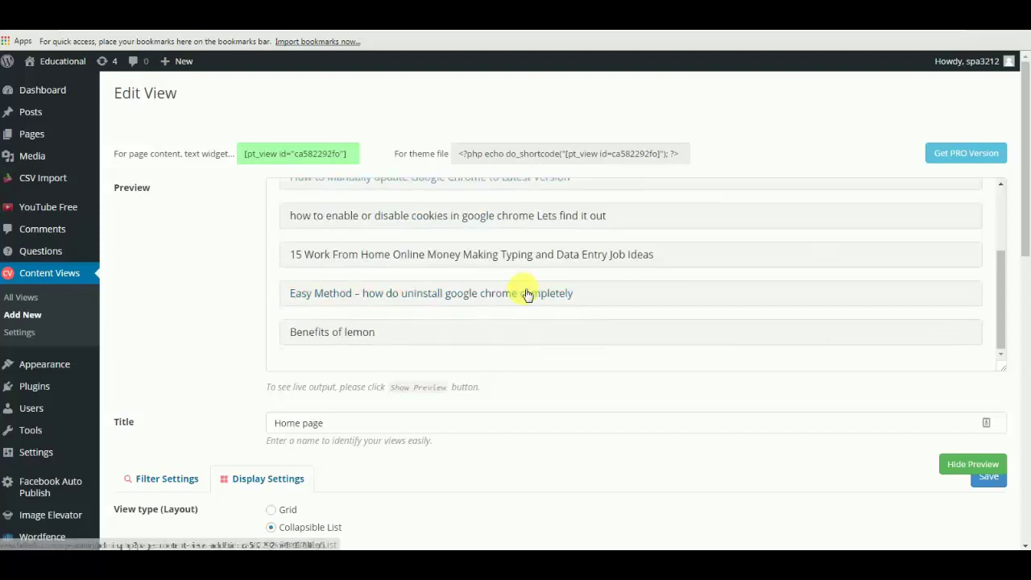
left_click(524, 293)
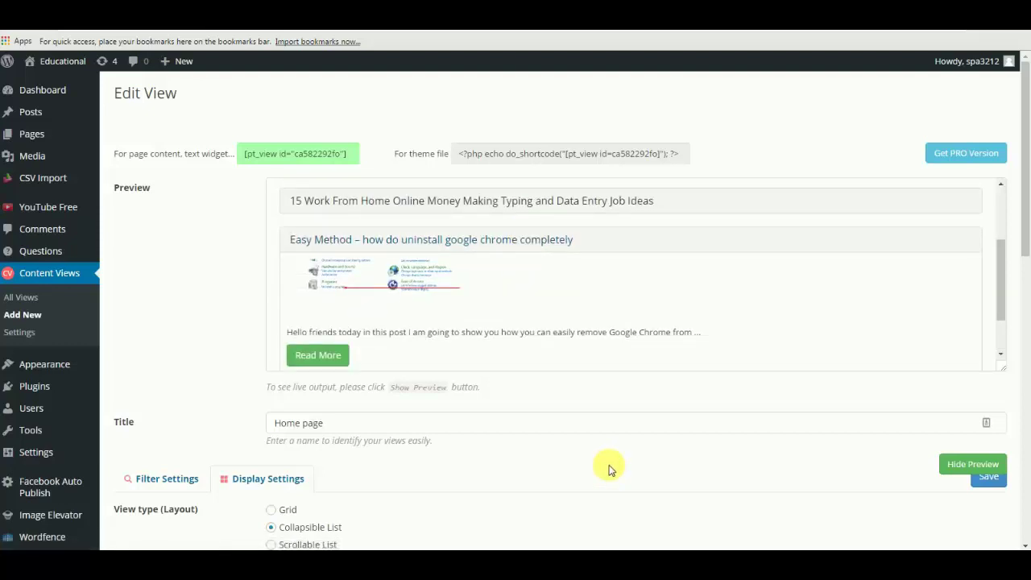